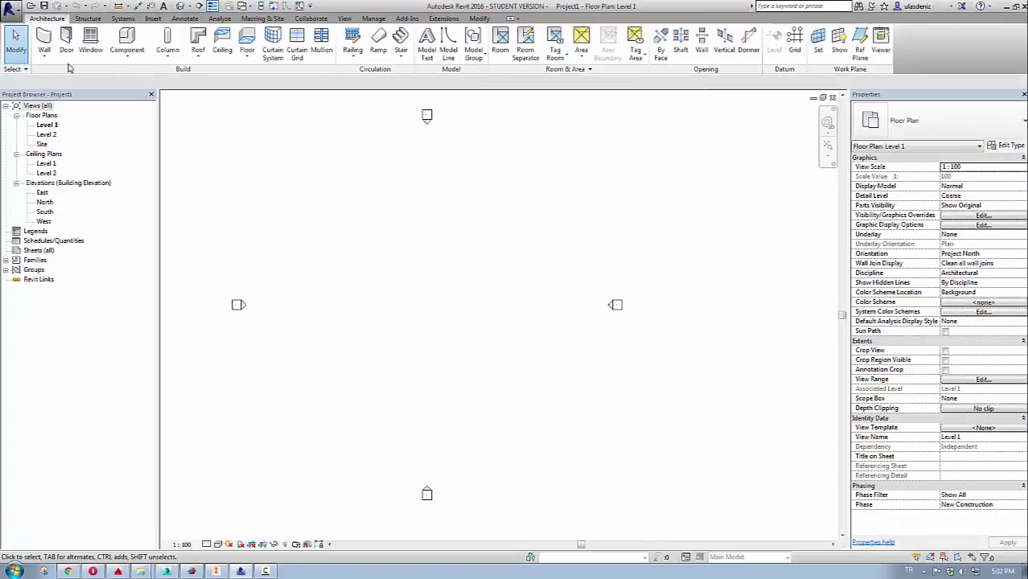
Start the Wall tool with the Basic Wall: Generic - 300mm type selected.
{"action": "left_click", "coordinate": [44, 42]}
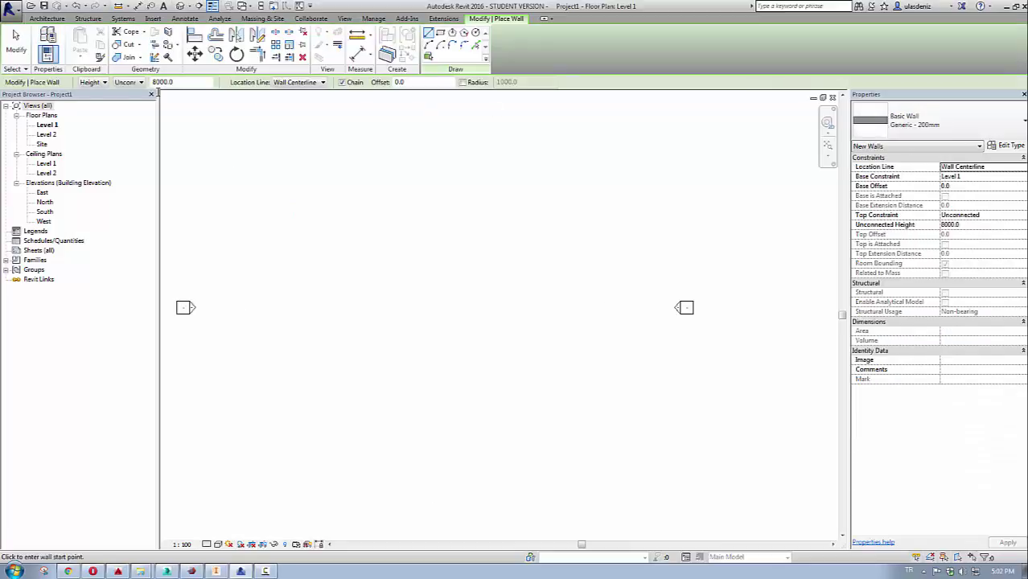
{"action": "left_click", "coordinate": [965, 129]}
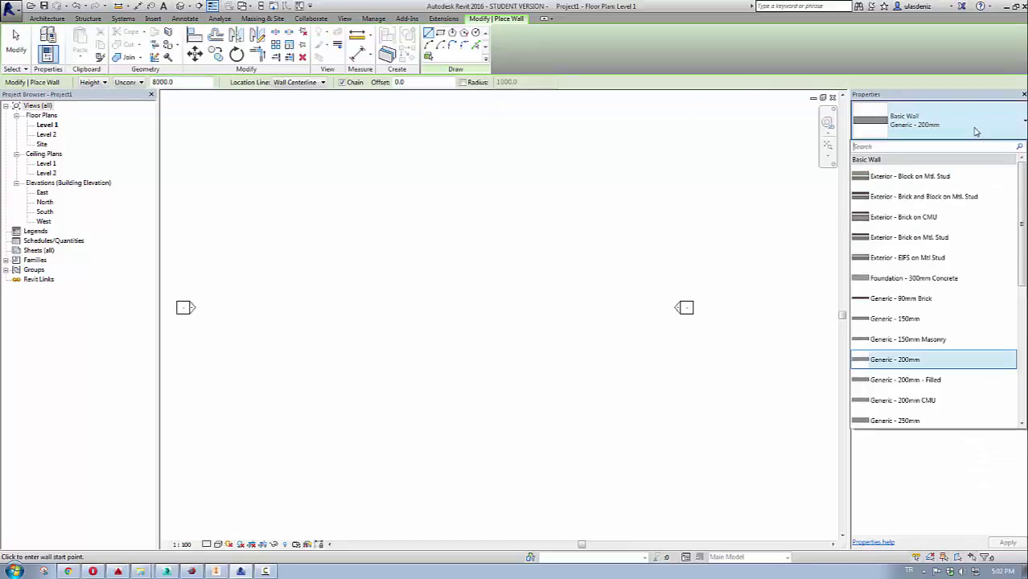
{"action": "scroll", "coordinate": [961, 242], "scroll_direction": "down", "scroll_amount": 2}
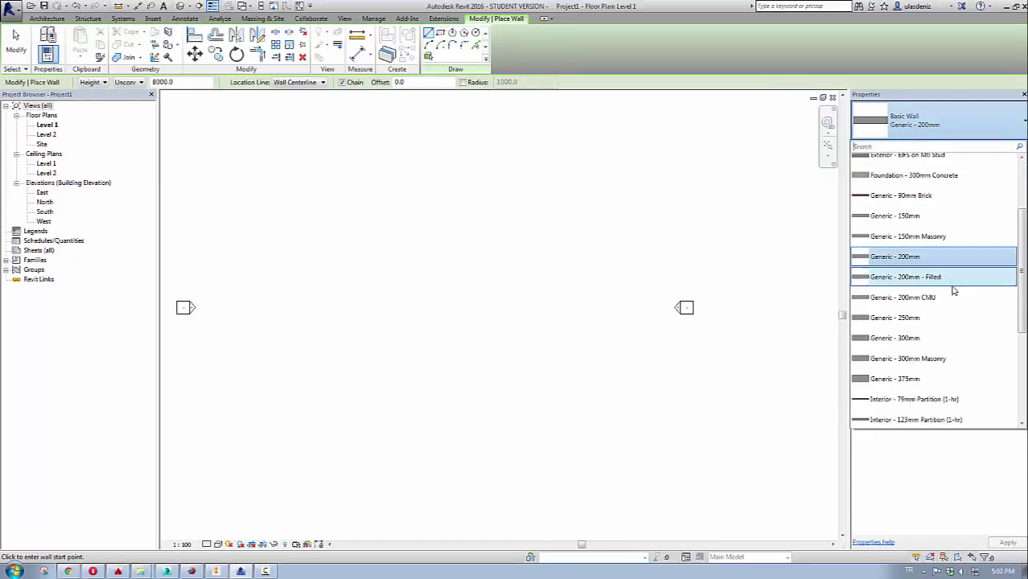
{"action": "left_click", "coordinate": [901, 337]}
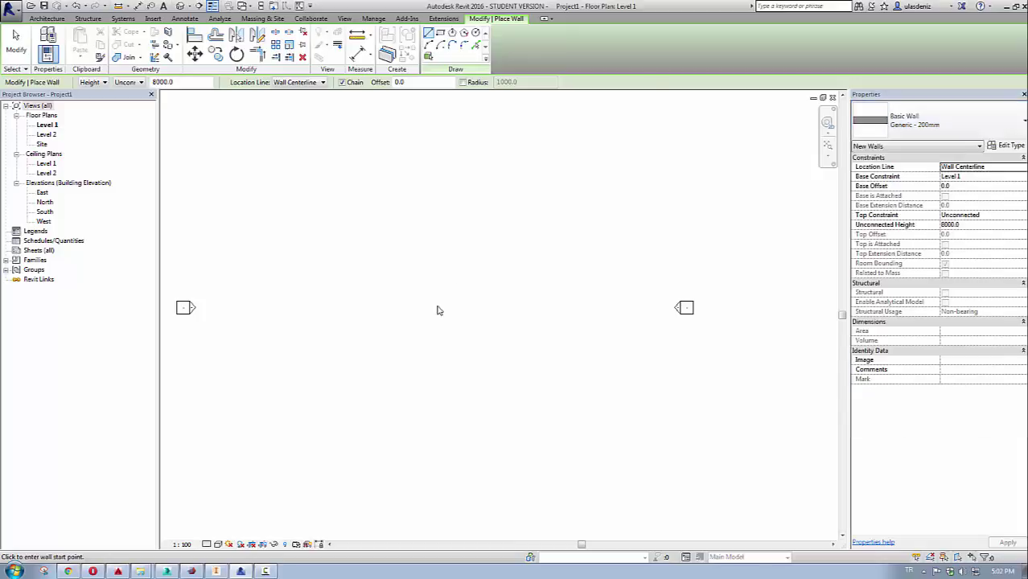
{"action": "scroll", "coordinate": [378, 278], "scroll_direction": "up", "scroll_amount": 1}
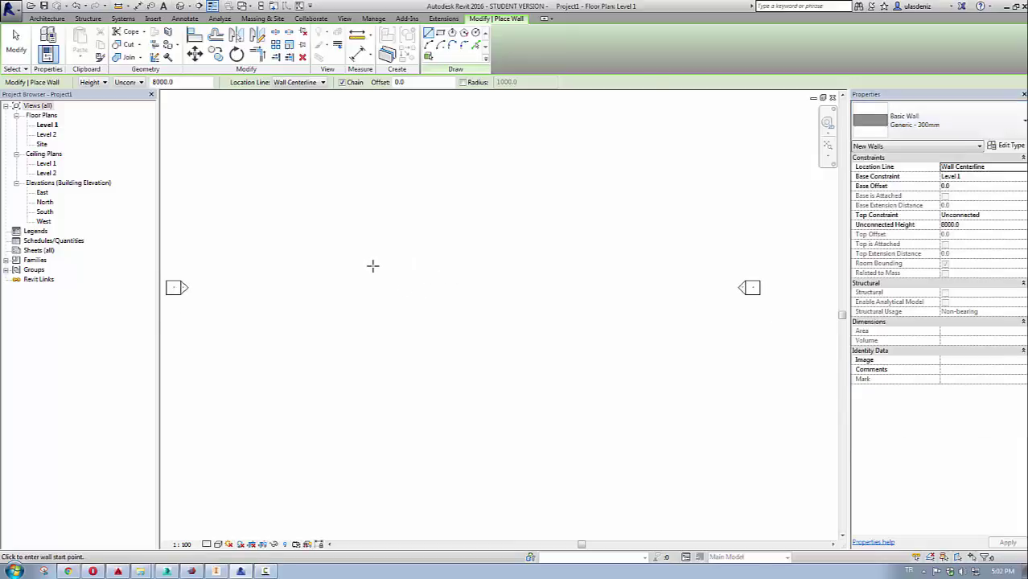
Draw one horizontal Generic - 300mm wall between two points on the Level 1 plan.
{"action": "left_click", "coordinate": [372, 264]}
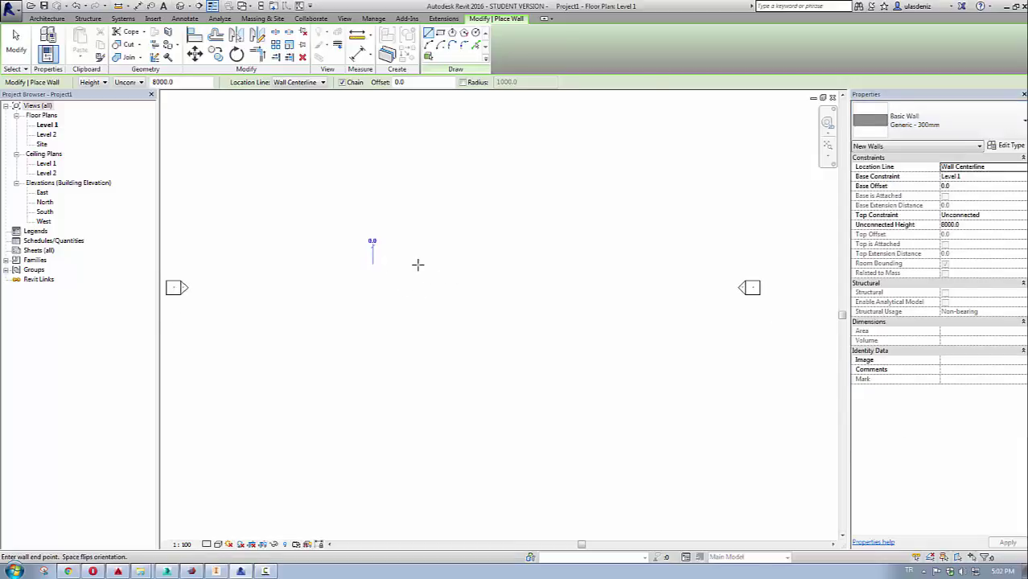
{"action": "left_click", "coordinate": [484, 265]}
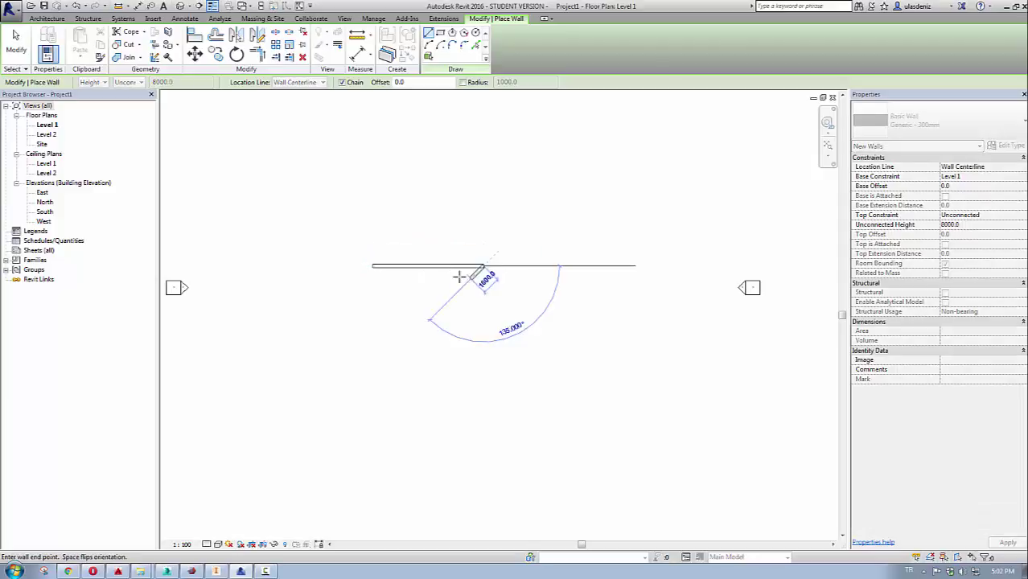
{"action": "key", "text": "Escape"}
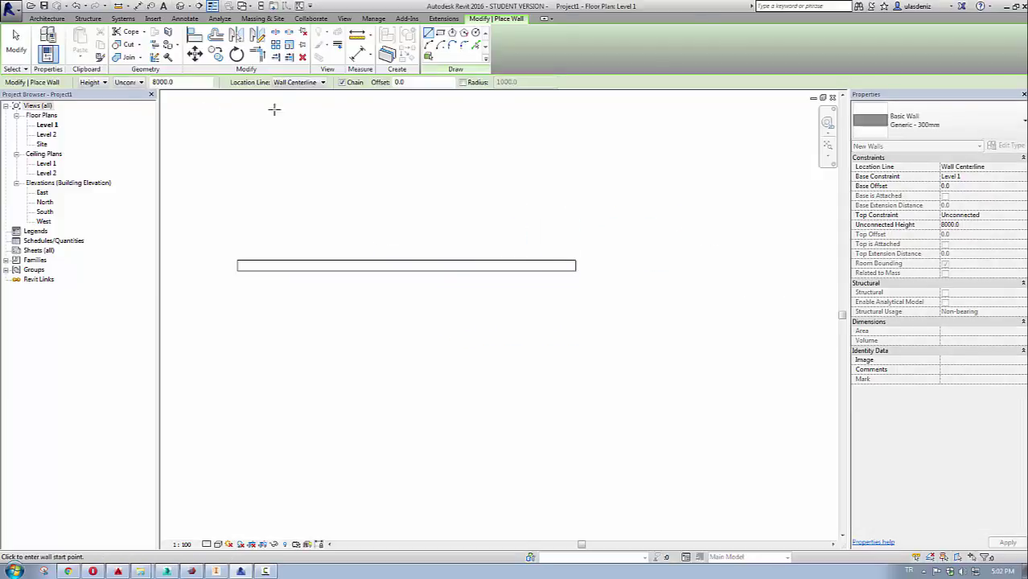
{"action": "middle_click_drag", "start_coordinate": [452, 184], "coordinate": [428, 201]}
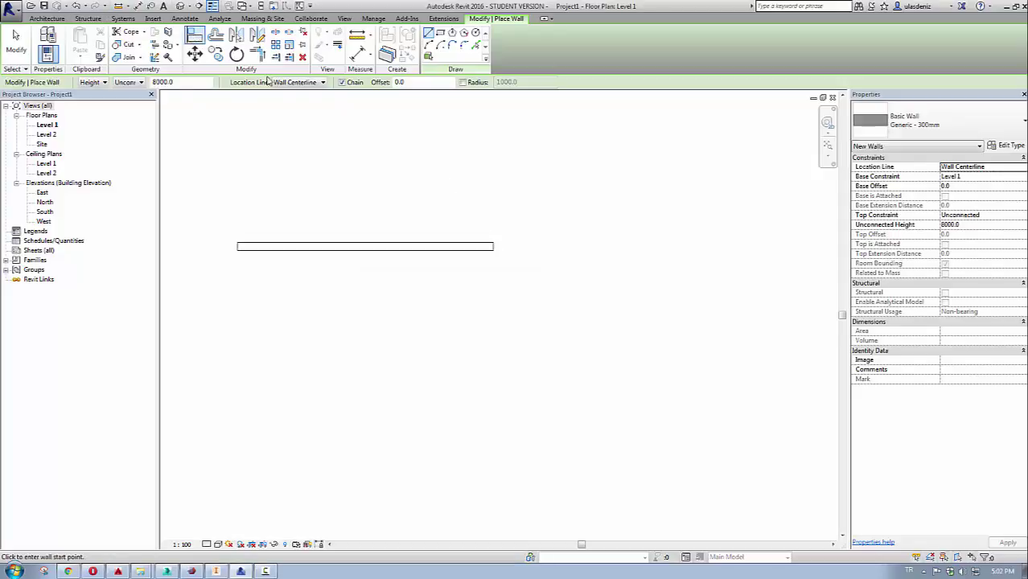
{"action": "left_click", "coordinate": [53, 19]}
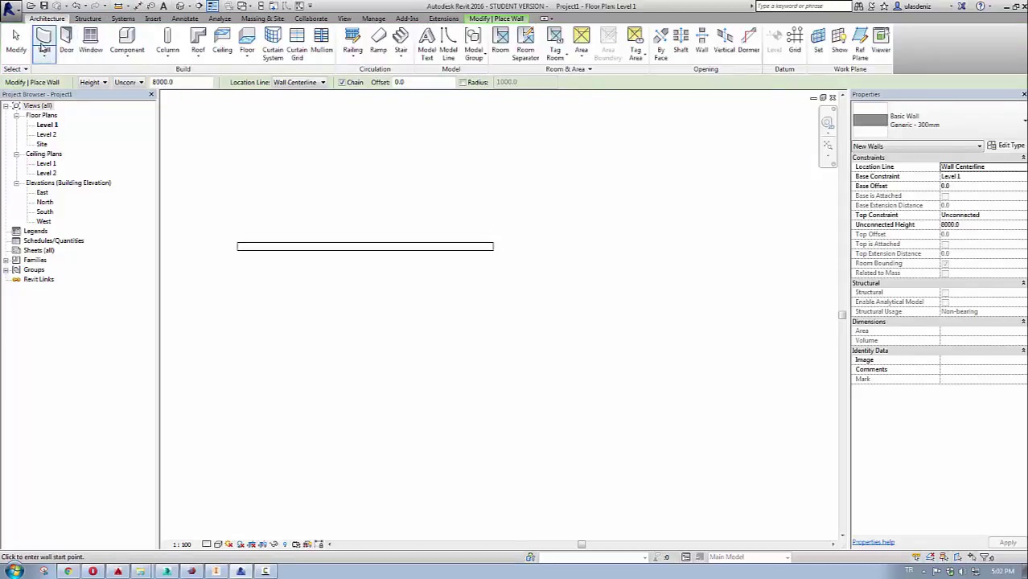
Switch the new wall to Curtain Wall: Storefront and review its type properties.
{"action": "left_click", "coordinate": [43, 46]}
{"action": "left_click", "coordinate": [988, 124]}
{"action": "scroll", "coordinate": [913, 338], "scroll_direction": "down", "scroll_amount": 3}
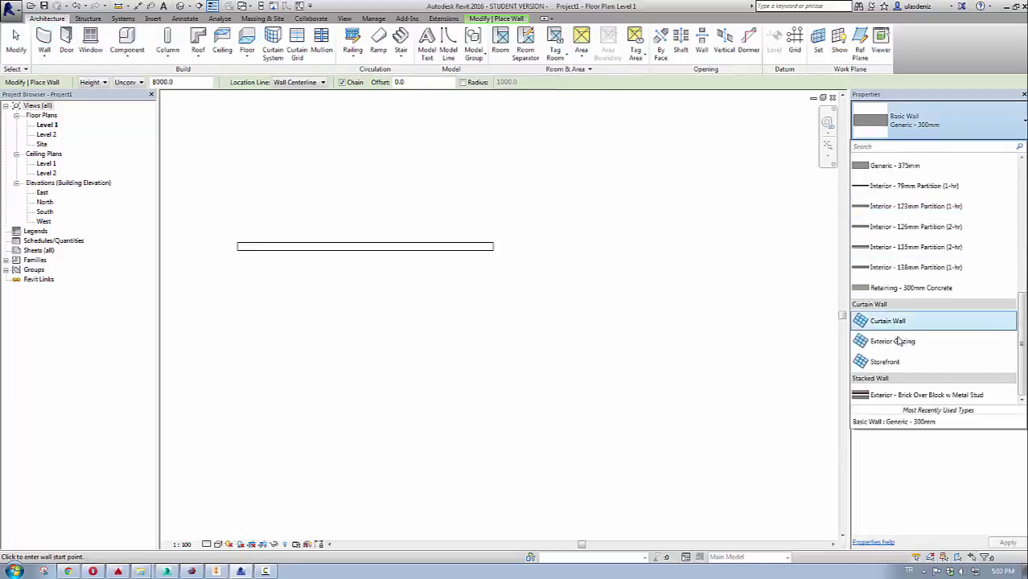
{"action": "left_click", "coordinate": [915, 364]}
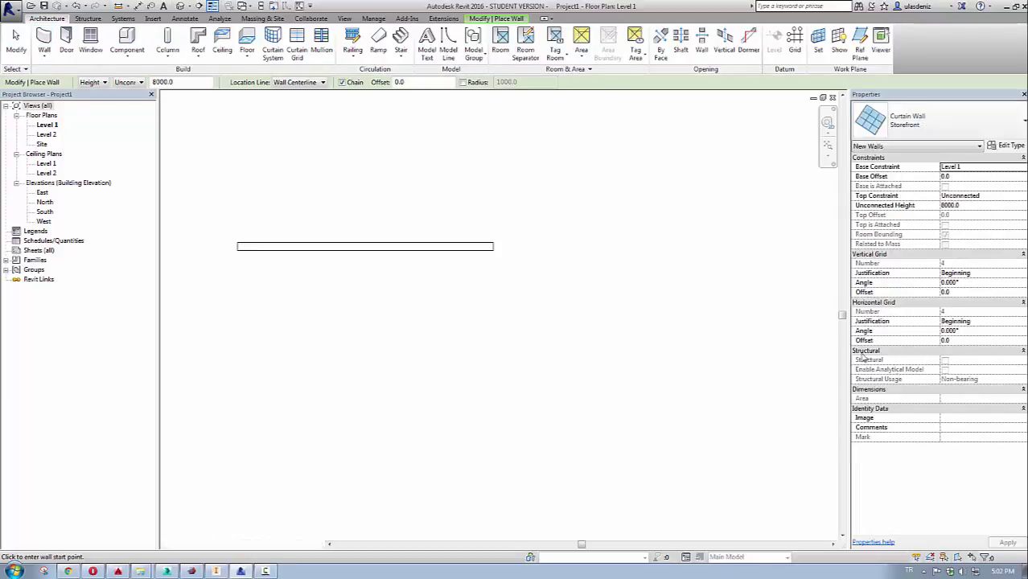
{"action": "left_click", "coordinate": [989, 147]}
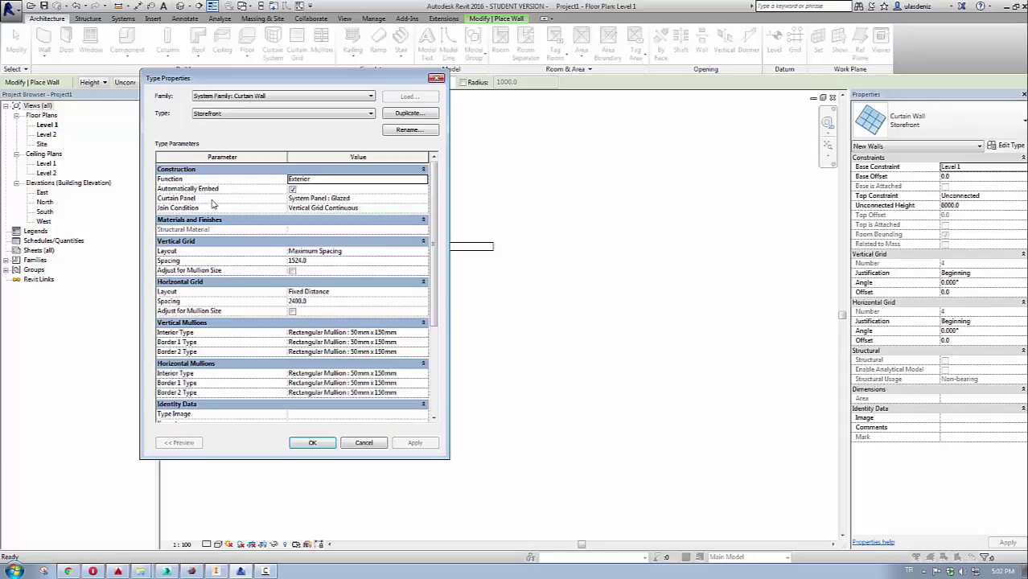
{"action": "left_click", "coordinate": [314, 444]}
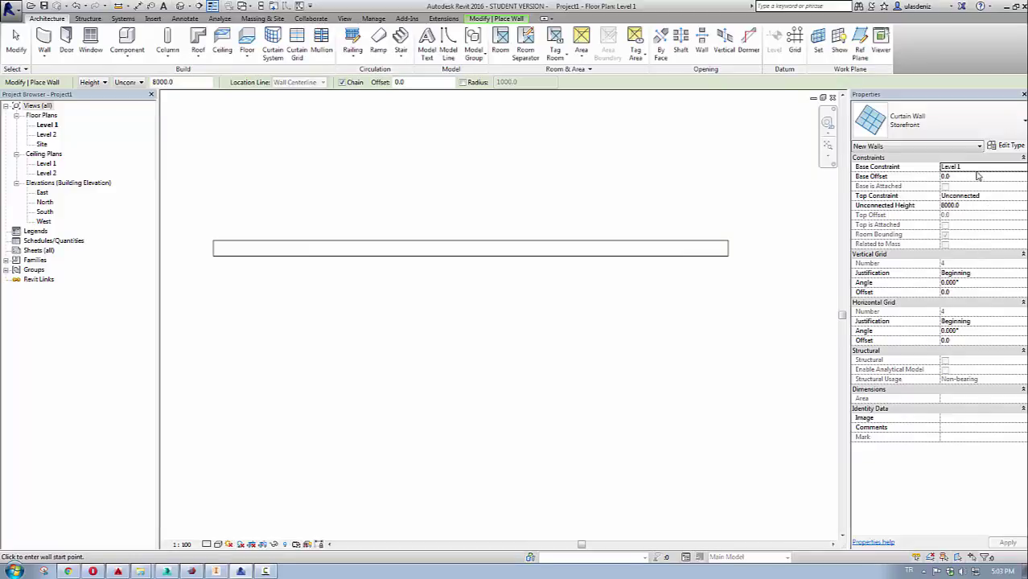
Set the 300 mm wall's Top Constraint to 'Up to level: Level 2', giving 4000 height.
{"action": "key", "text": "Escape"}
{"action": "key", "text": "Escape"}
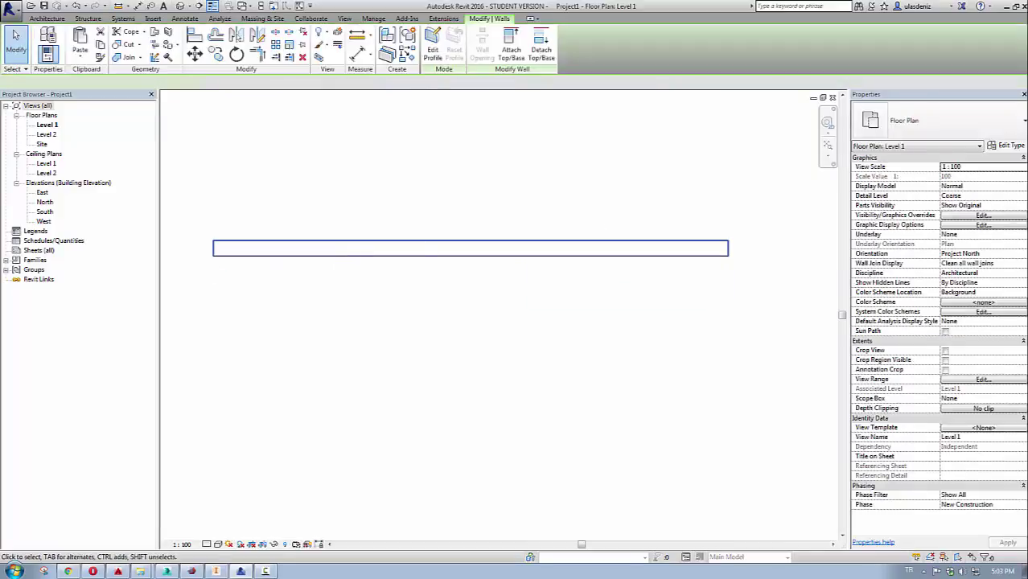
{"action": "left_click", "coordinate": [658, 241]}
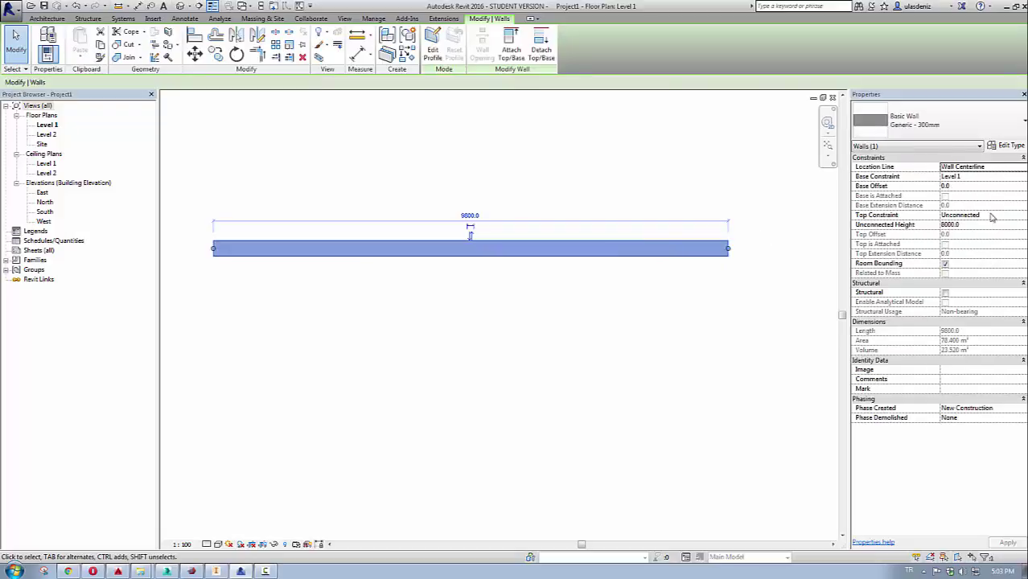
{"action": "left_click", "coordinate": [1023, 216]}
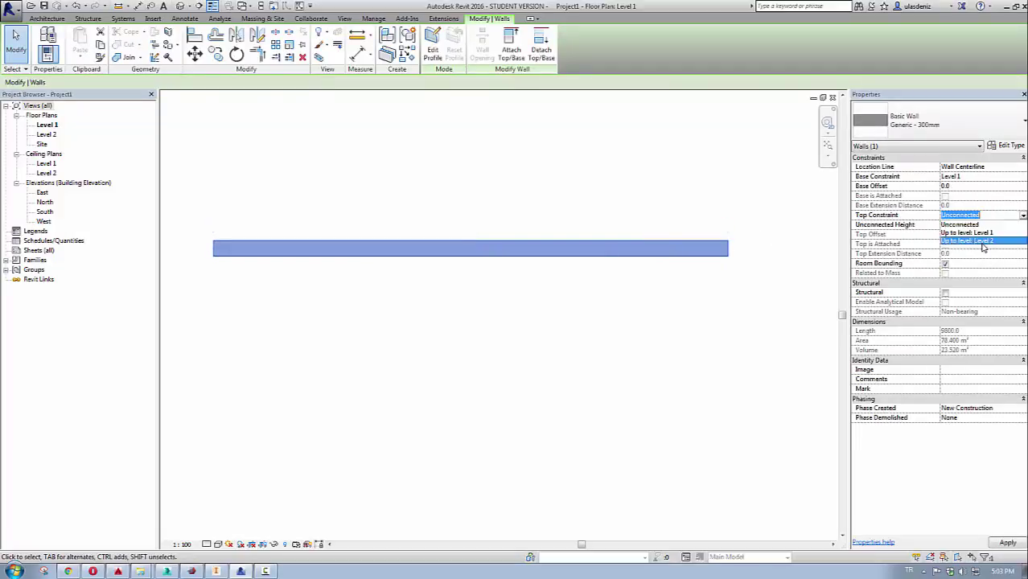
{"action": "left_click", "coordinate": [981, 242]}
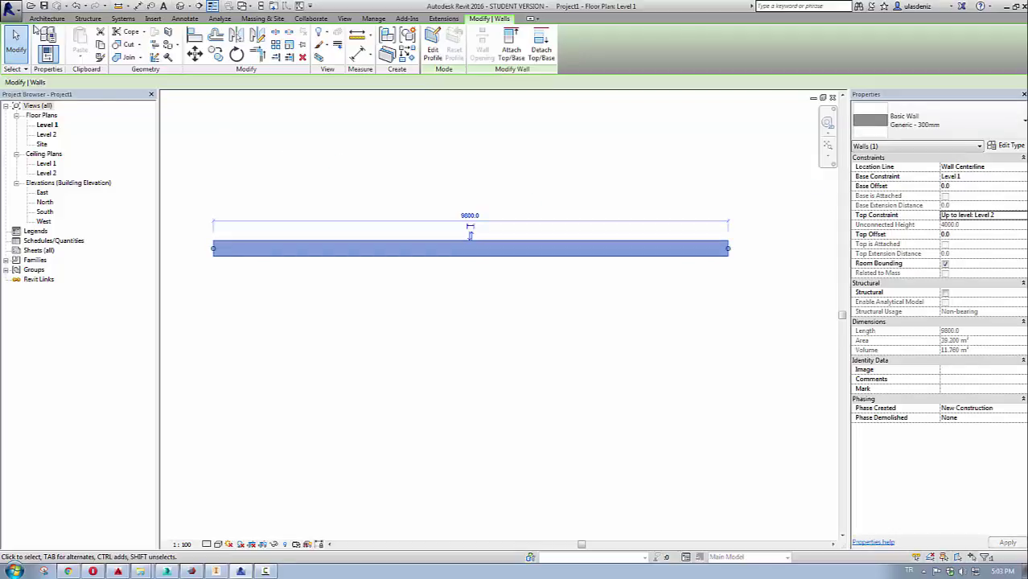
{"action": "left_click", "coordinate": [47, 18]}
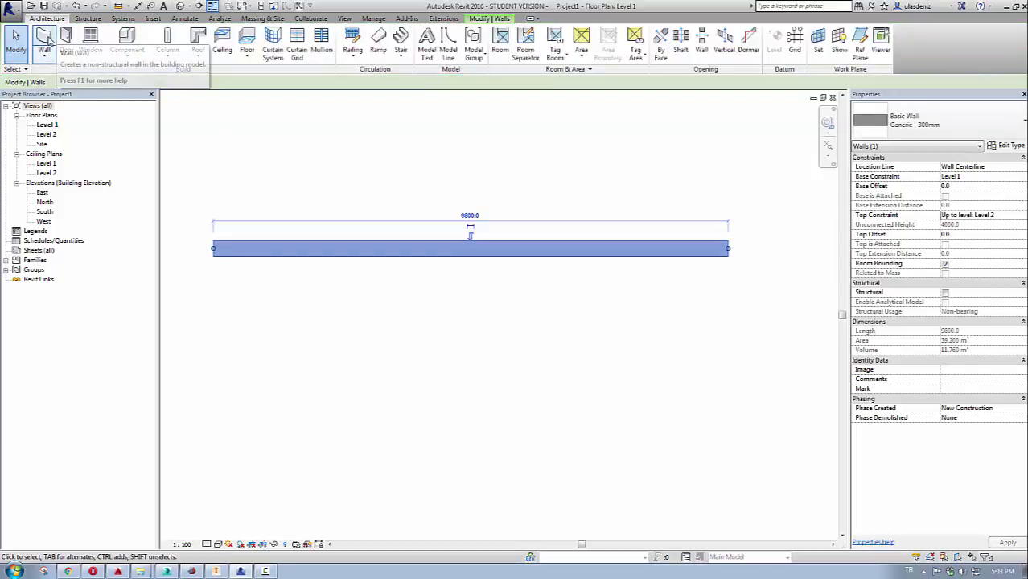
Draw an 8320-long Storefront curtain wall along the inside of the generic wall and select it.
{"action": "left_click", "coordinate": [934, 129]}
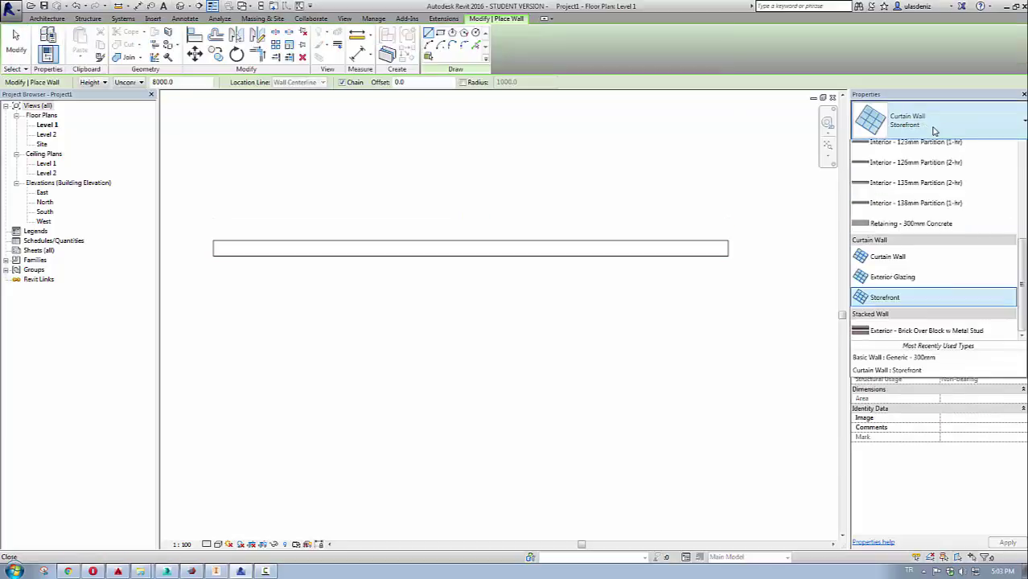
{"action": "left_click", "coordinate": [889, 351]}
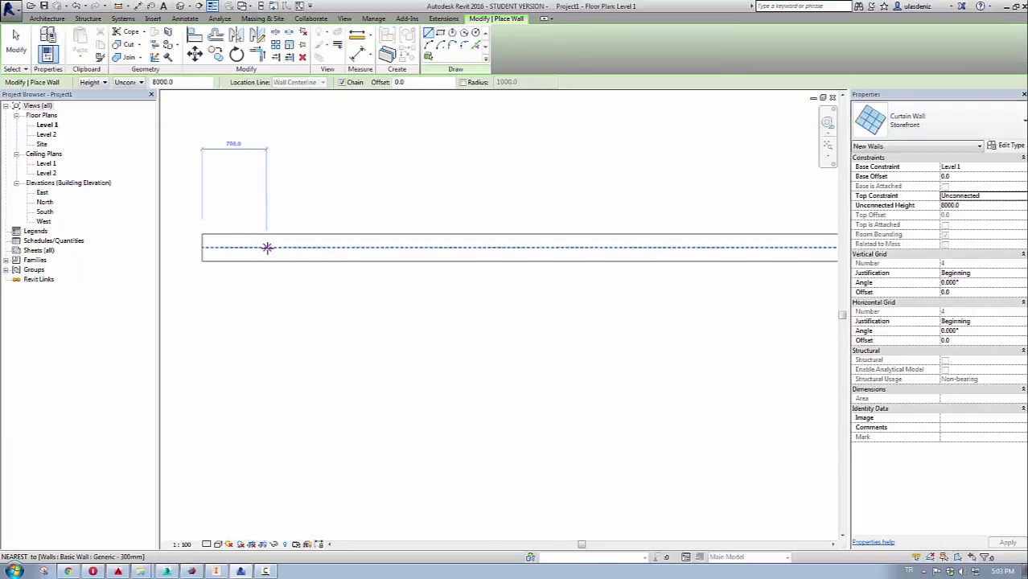
{"action": "left_click", "coordinate": [265, 248]}
{"action": "middle_click_drag", "start_coordinate": [665, 252], "coordinate": [418, 241]}
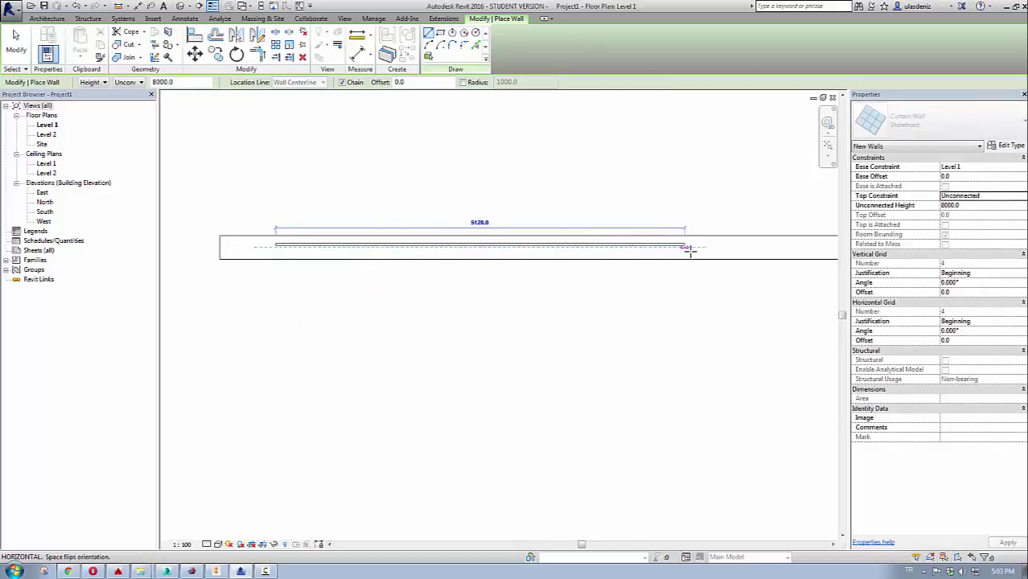
{"action": "scroll", "coordinate": [418, 241], "scroll_direction": "down", "scroll_amount": 2}
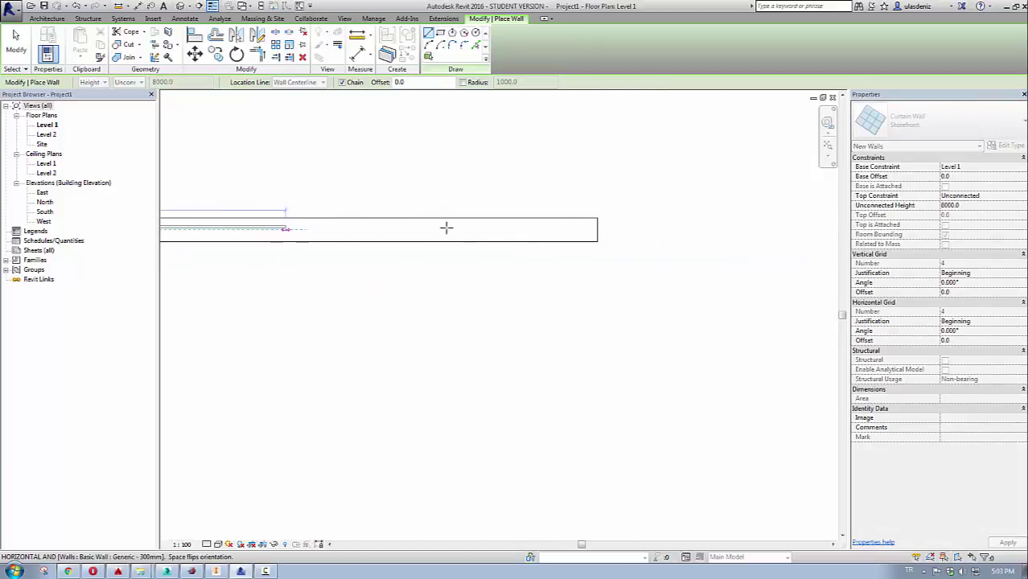
{"action": "left_click", "coordinate": [534, 229]}
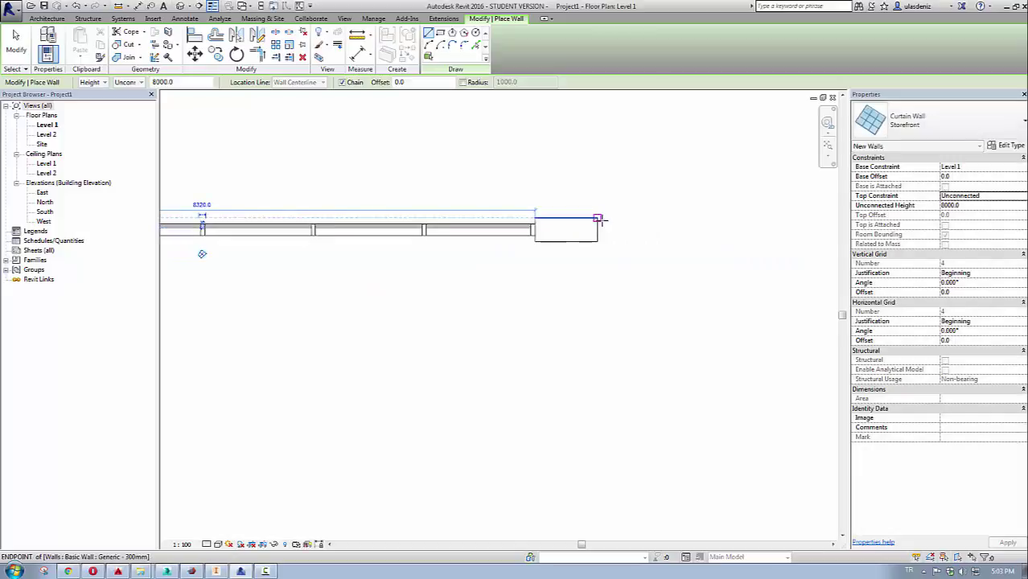
{"action": "key", "text": "Escape"}
{"action": "key", "text": "Escape"}
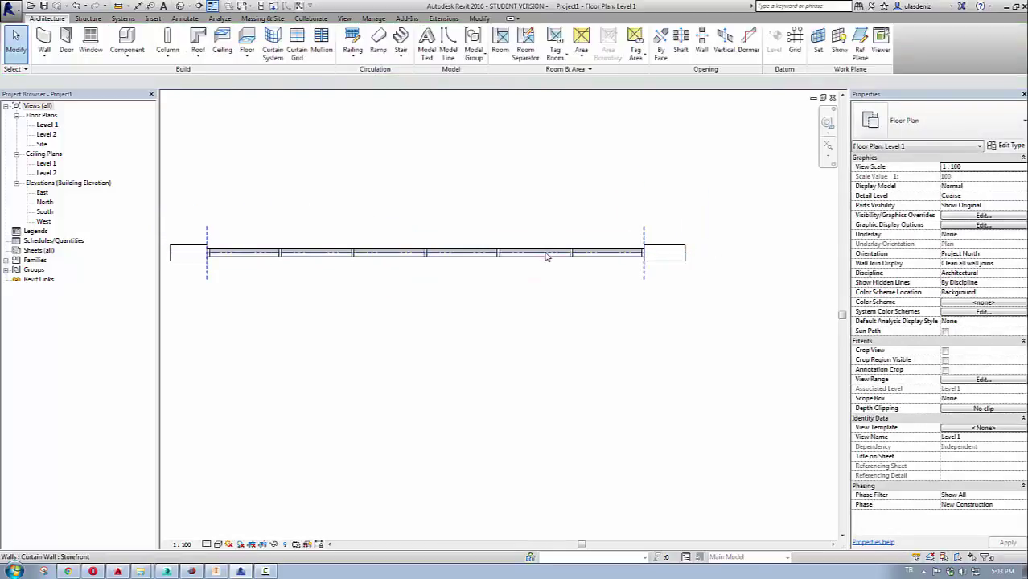
{"action": "left_click", "coordinate": [555, 253]}
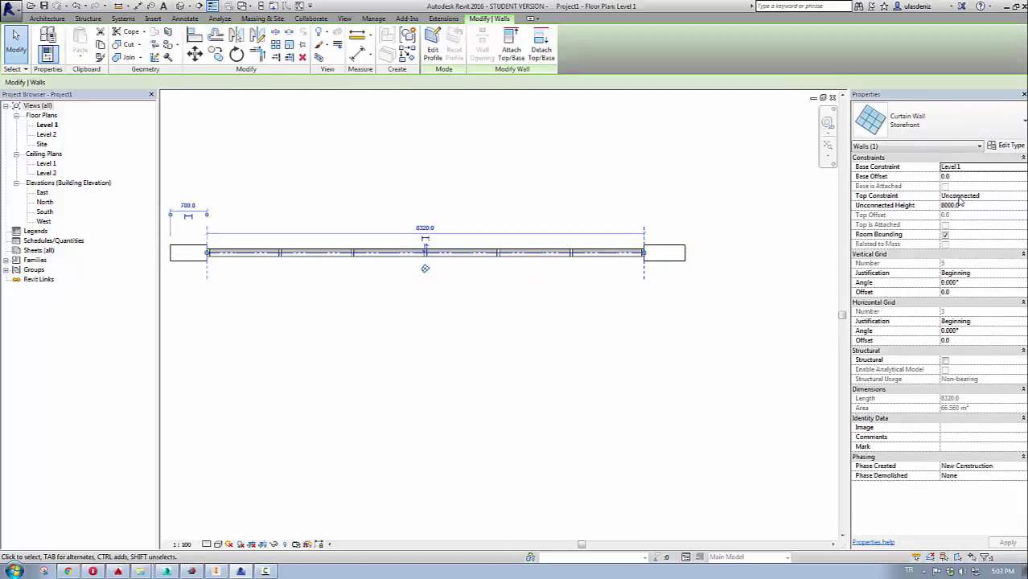
Constrain the curtain wall up to Level 2 with base offset 600 and top offset -600.
{"action": "left_click", "coordinate": [1023, 197]}
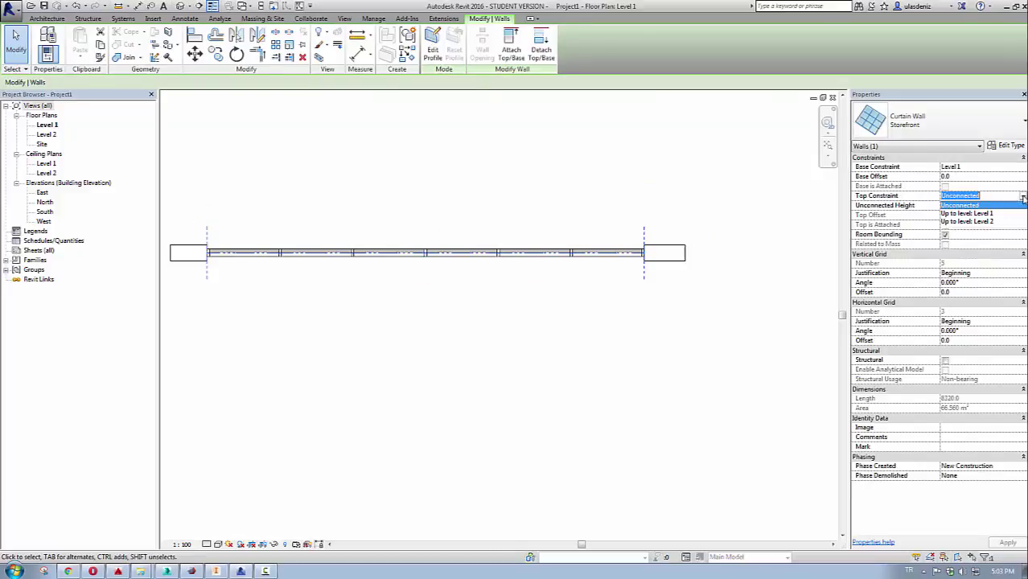
{"action": "left_click", "coordinate": [969, 221]}
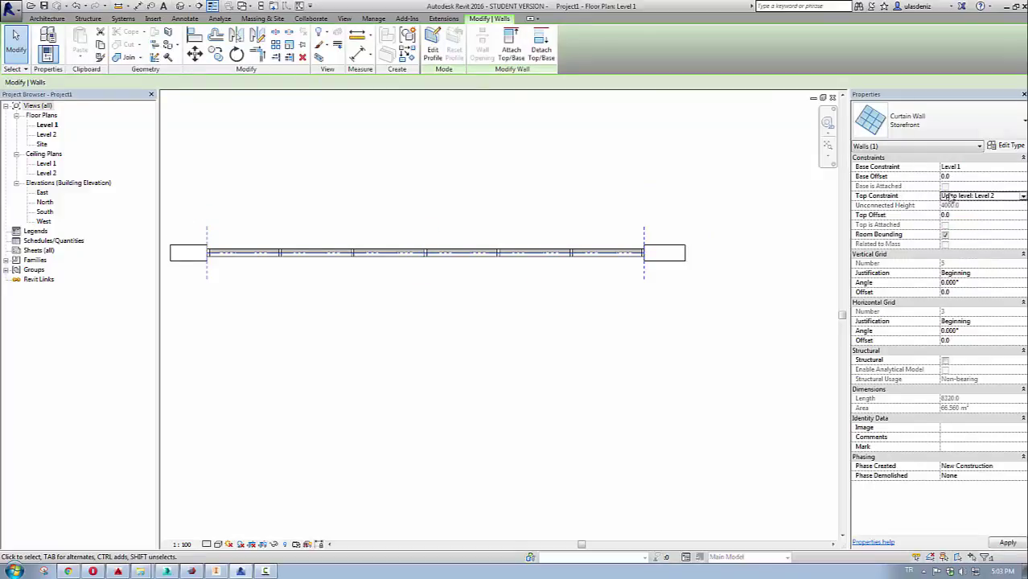
{"action": "left_click", "coordinate": [972, 177]}
{"action": "type", "text": "600"}
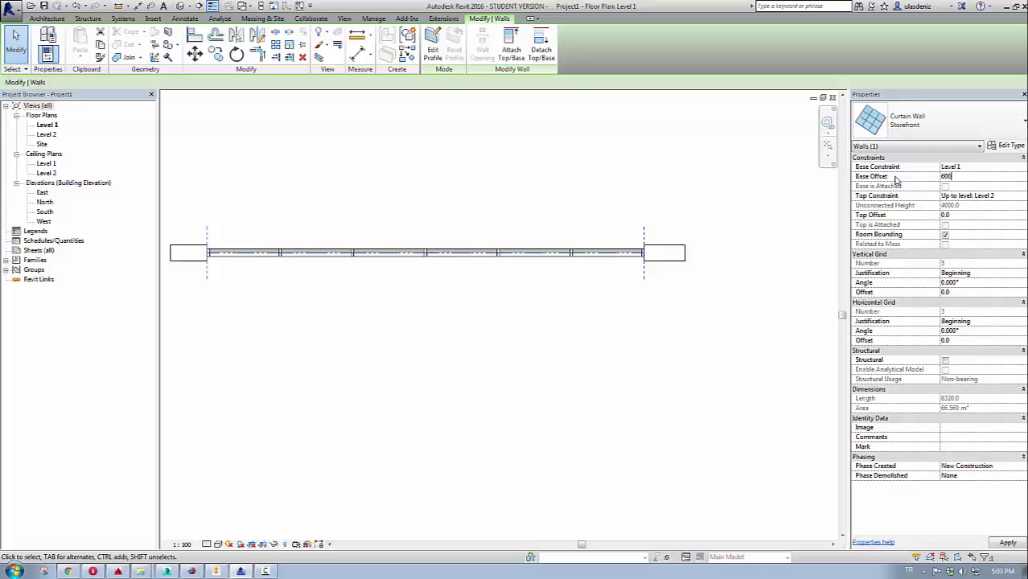
{"action": "left_click", "coordinate": [969, 215]}
{"action": "type", "text": "-600"}
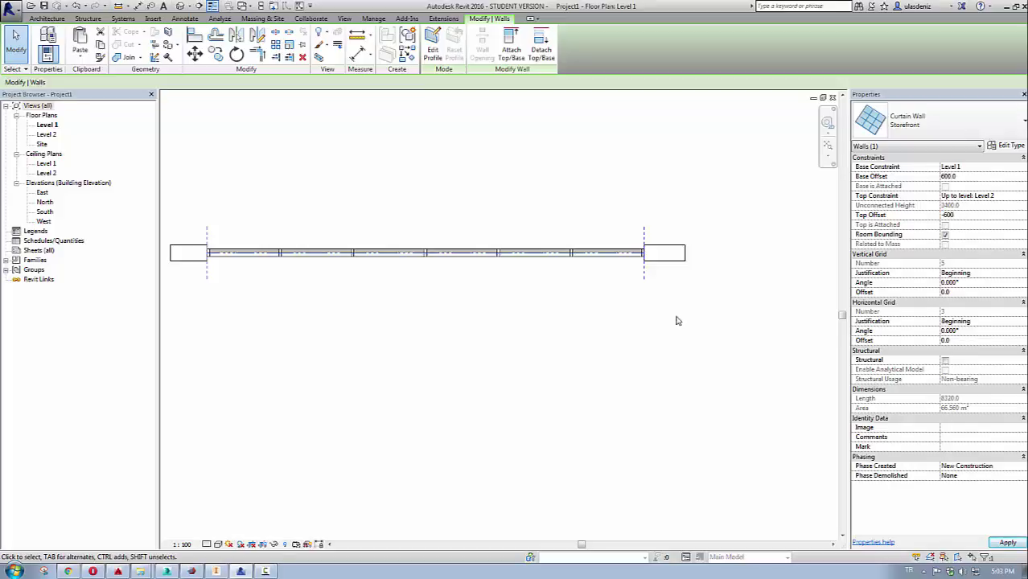
{"action": "key", "text": "Return"}
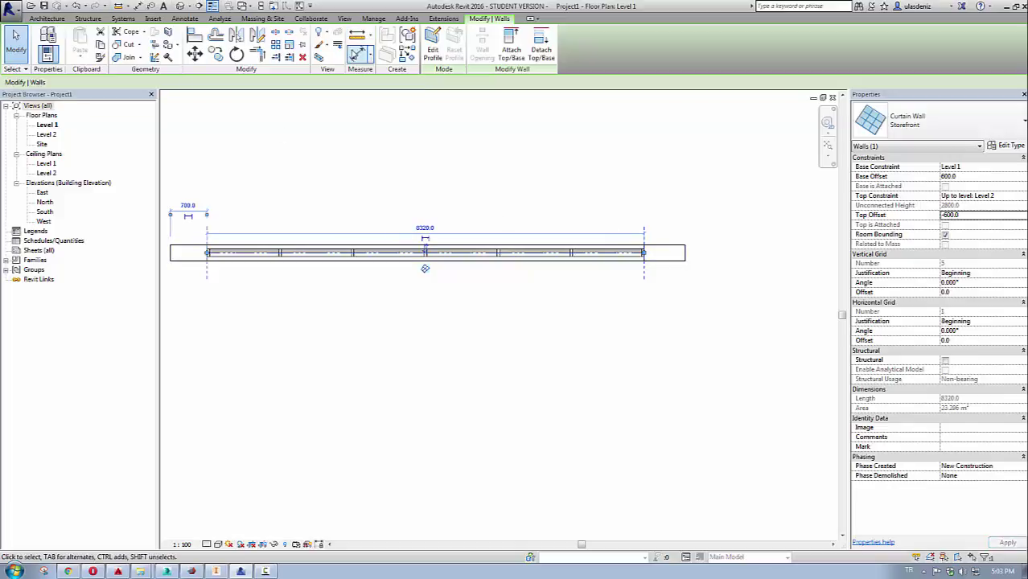
{"action": "left_click", "coordinate": [357, 53]}
Add an aligned dimension (780) between the curtain wall's right end and the generic wall's end.
{"action": "scroll", "coordinate": [322, 213], "scroll_direction": "up", "scroll_amount": 3}
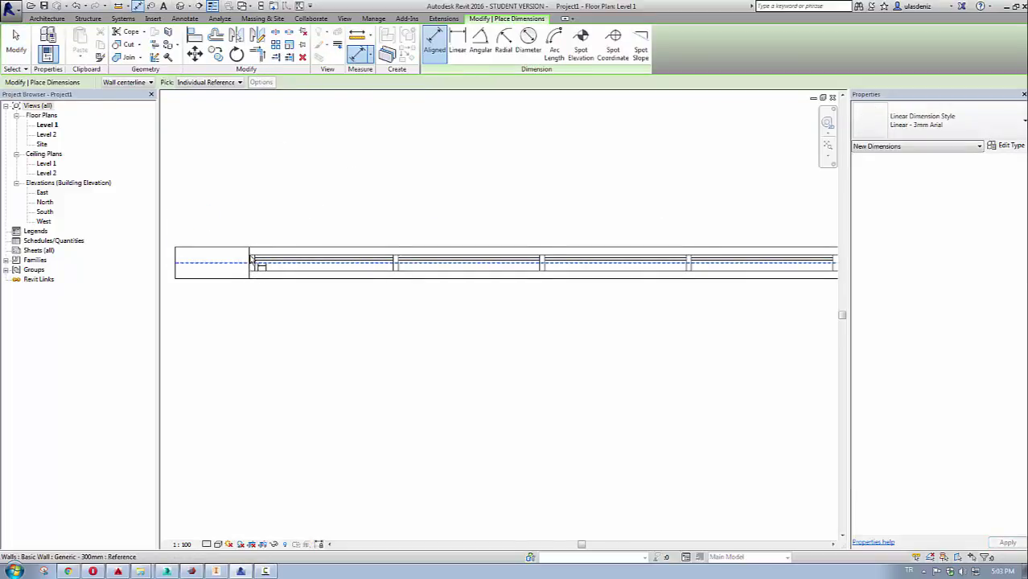
{"action": "left_click", "coordinate": [251, 261]}
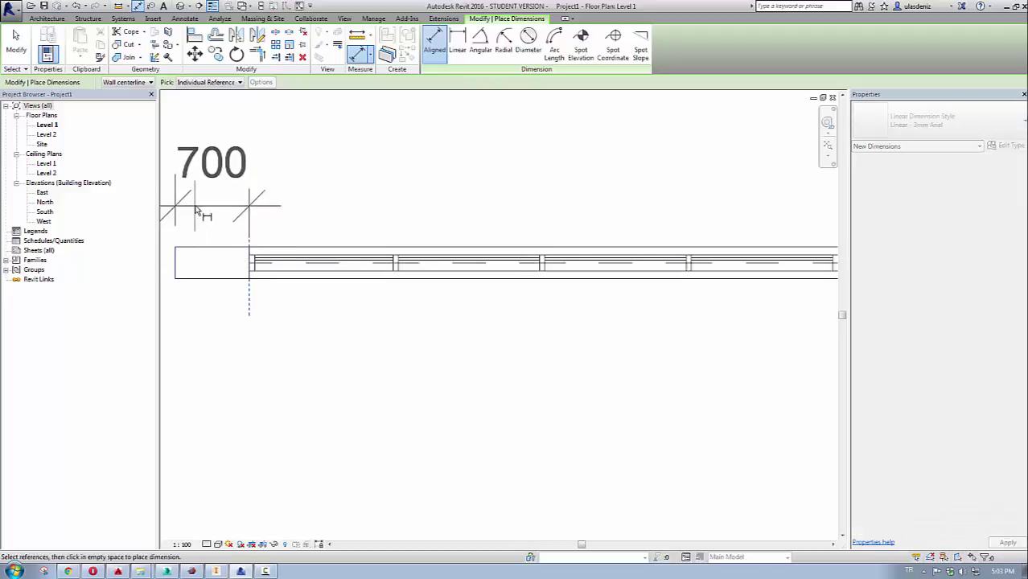
{"action": "scroll", "coordinate": [196, 211], "scroll_direction": "down", "scroll_amount": 2}
{"action": "middle_click_drag", "start_coordinate": [268, 238], "coordinate": [500, 292]}
{"action": "scroll", "coordinate": [507, 265], "scroll_direction": "up", "scroll_amount": 2}
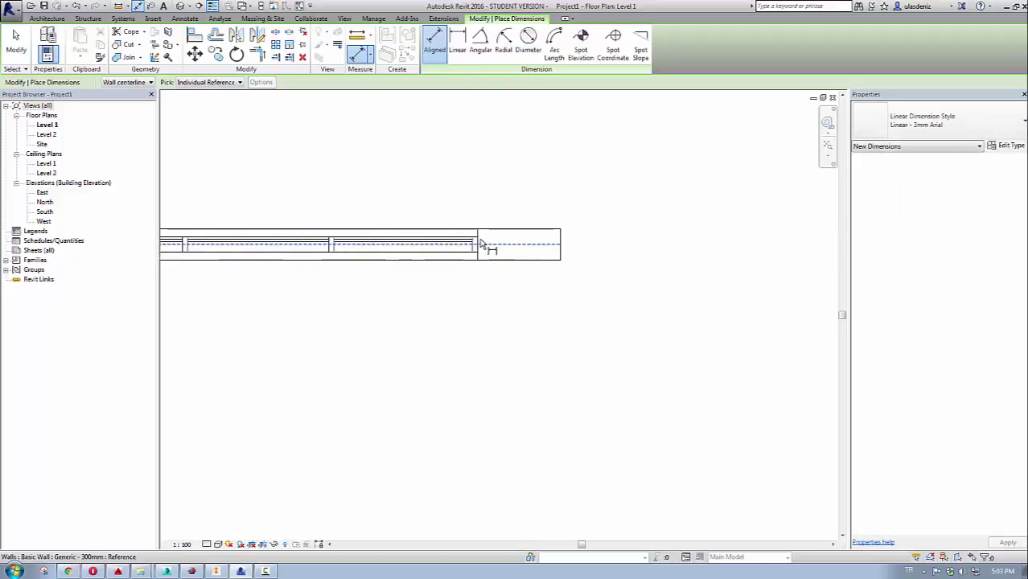
{"action": "left_click", "coordinate": [481, 243]}
{"action": "left_click", "coordinate": [560, 244]}
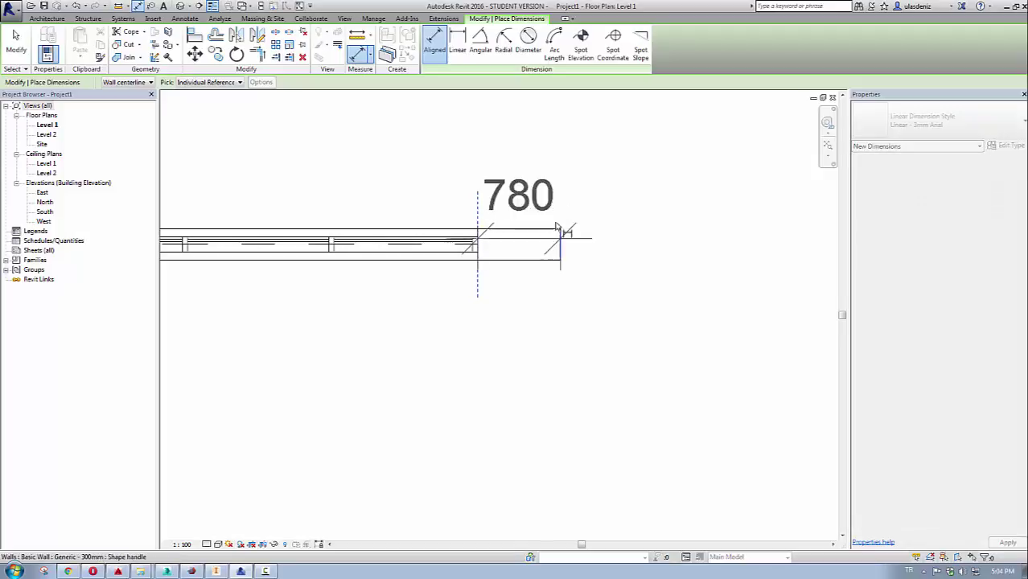
{"action": "left_click", "coordinate": [544, 174]}
{"action": "key", "text": "Escape"}
{"action": "key", "text": "Escape"}
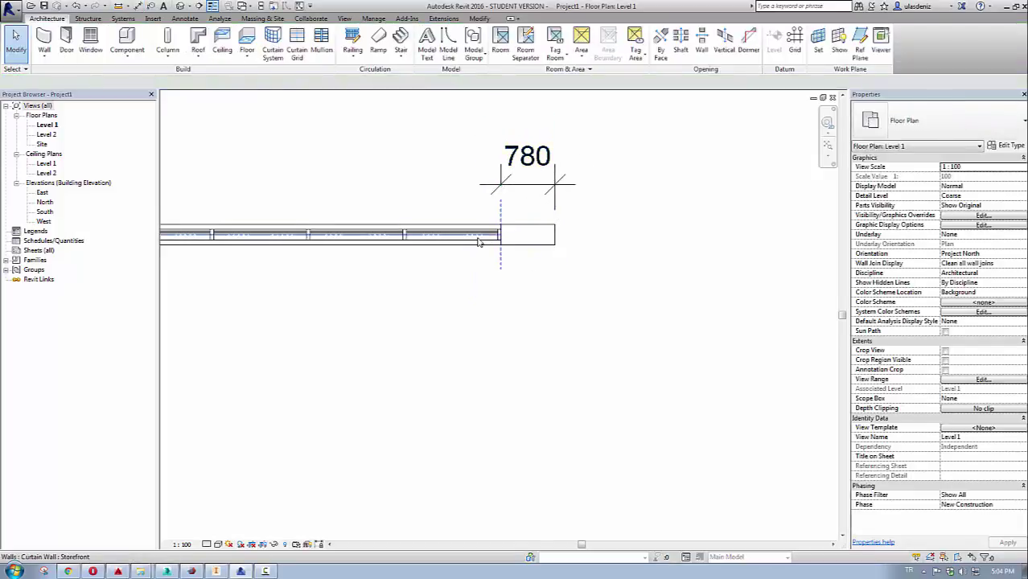
Stretch the curtain wall's right end until the gap dimension reads 700.
{"action": "left_click", "coordinate": [501, 237]}
{"action": "scroll", "coordinate": [502, 237], "scroll_direction": "up", "scroll_amount": 2}
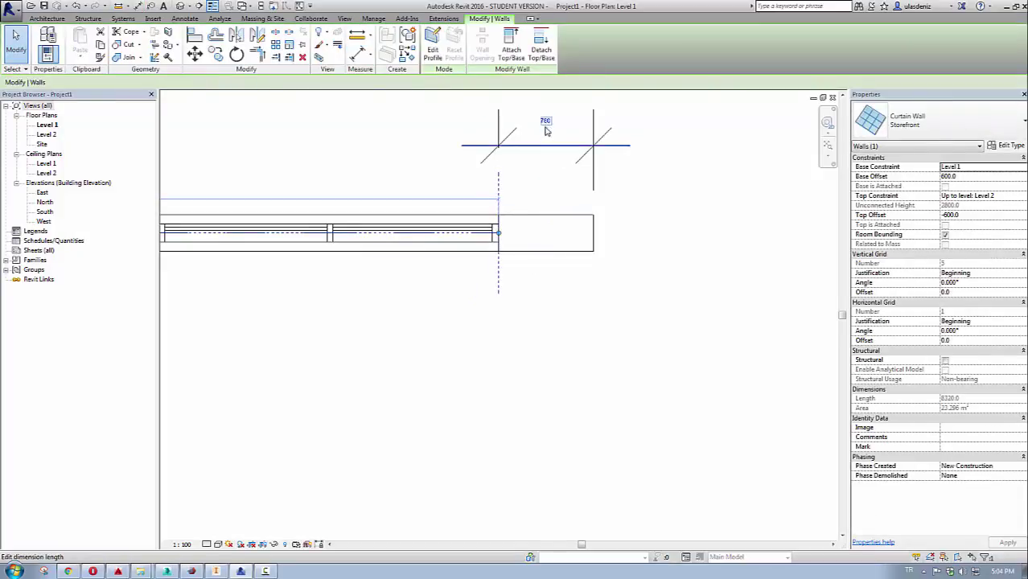
{"action": "mouse_move", "coordinate": [502, 238]}
{"action": "left_mouse_down"}
{"action": "mouse_move", "coordinate": [519, 245]}
{"action": "mouse_move", "coordinate": [507, 250]}
{"action": "left_mouse_up"}
{"action": "scroll", "coordinate": [556, 277], "scroll_direction": "up", "scroll_amount": 2}
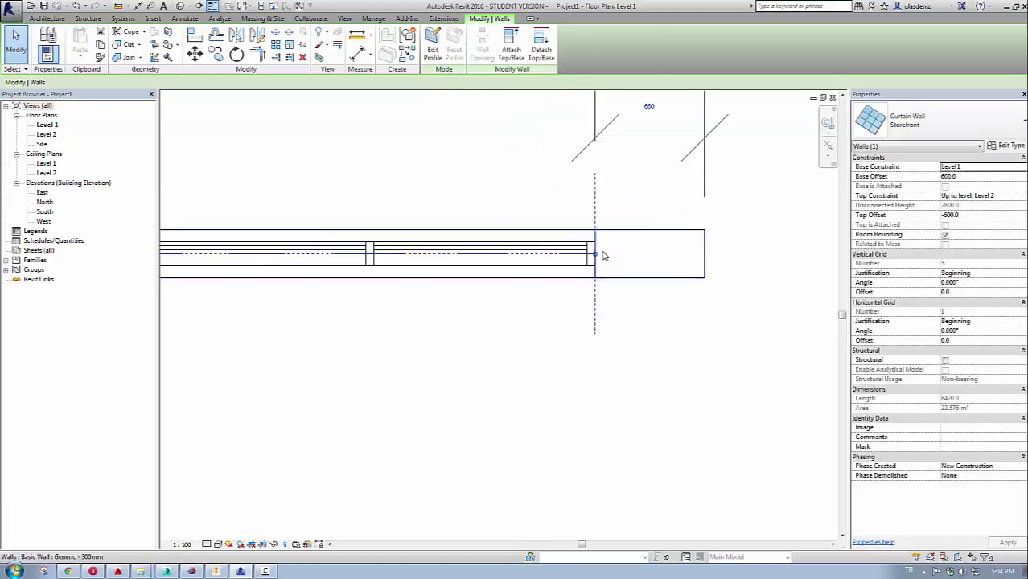
{"action": "scroll", "coordinate": [564, 282], "scroll_direction": "up", "scroll_amount": 1}
{"action": "left_click_drag", "start_coordinate": [555, 280], "coordinate": [572, 284]}
{"action": "left_click", "coordinate": [493, 321]}
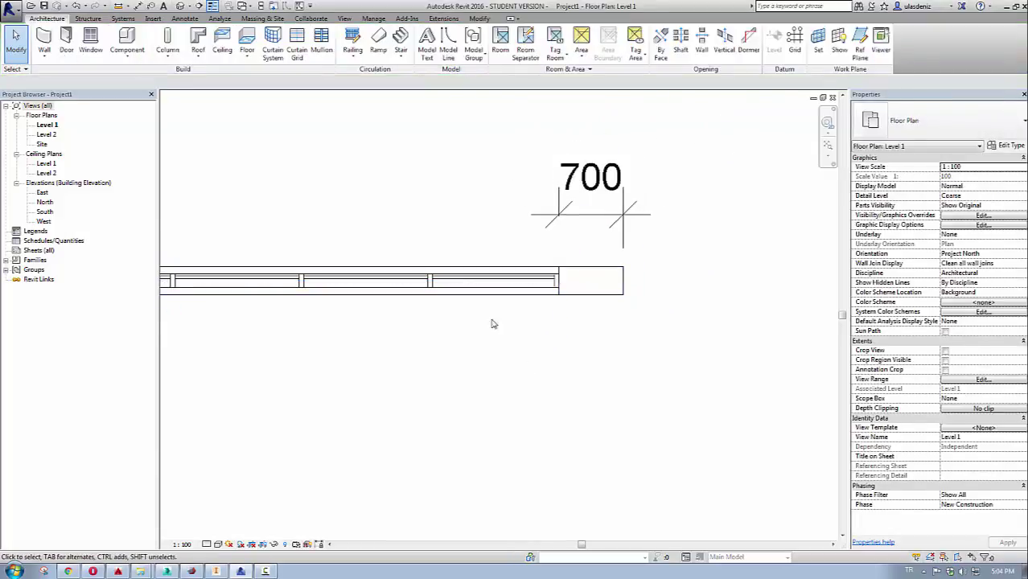
Open the default 3D view, orbit to the front, and open the curtain wall's type properties.
{"action": "left_click", "coordinate": [181, 5]}
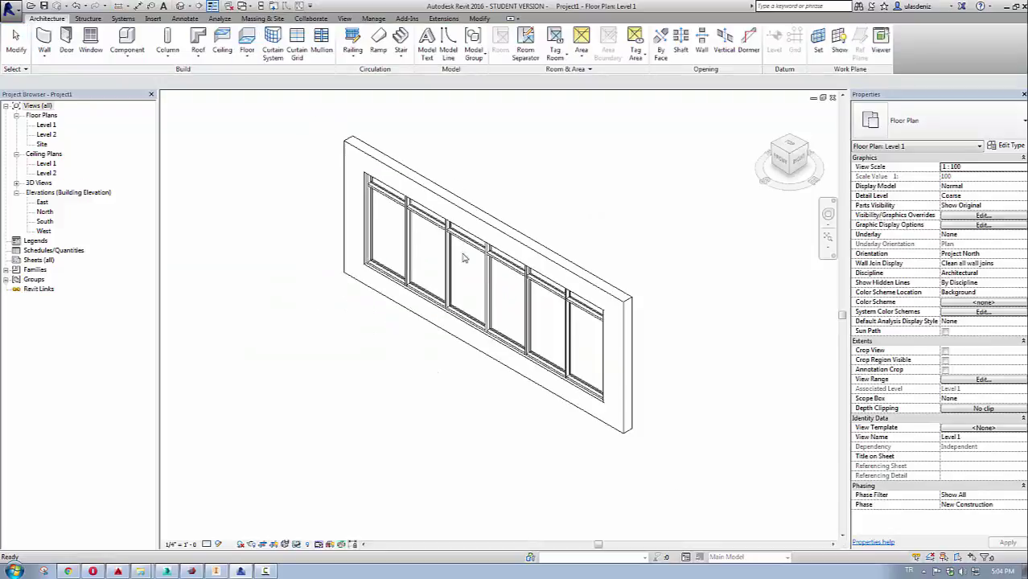
{"action": "middle_click_drag", "start_coordinate": [529, 256], "coordinate": [653, 330], "text": "shift"}
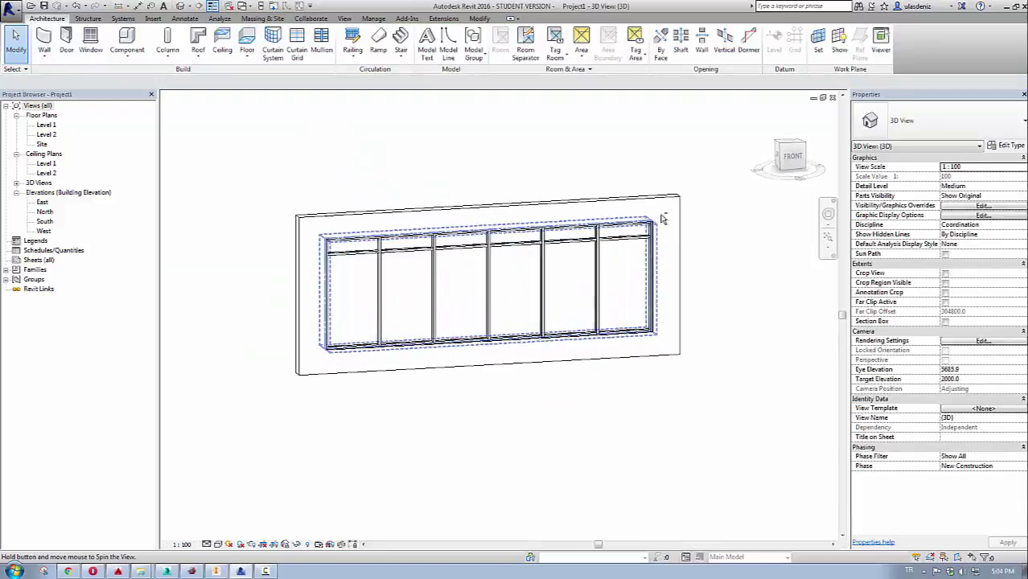
{"action": "left_click", "coordinate": [610, 330]}
{"action": "left_click", "coordinate": [1008, 146]}
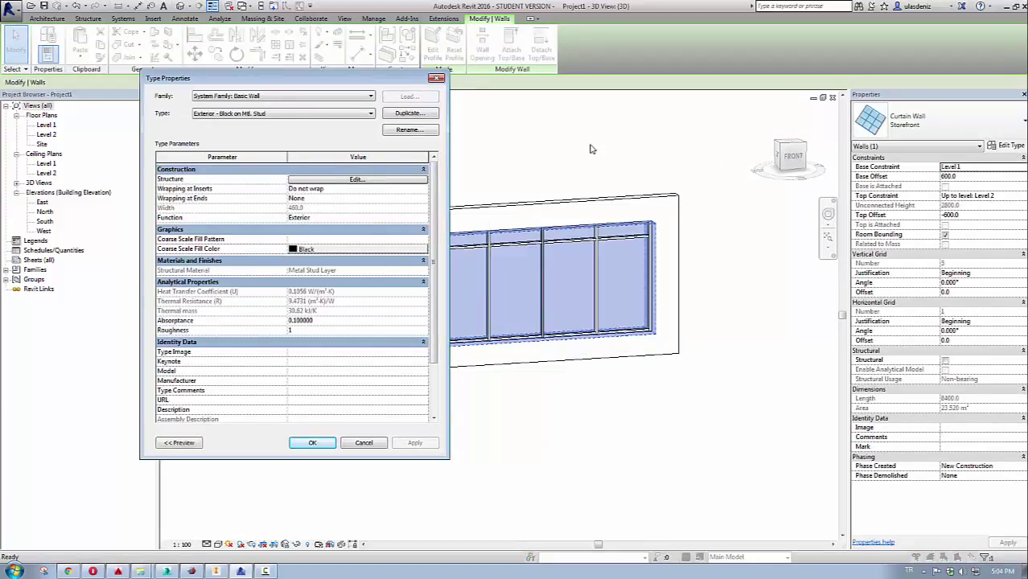
Close Type Properties and switch the curtain wall to Exterior Glazing, accepting the mullion warning.
{"action": "left_click", "coordinate": [439, 78]}
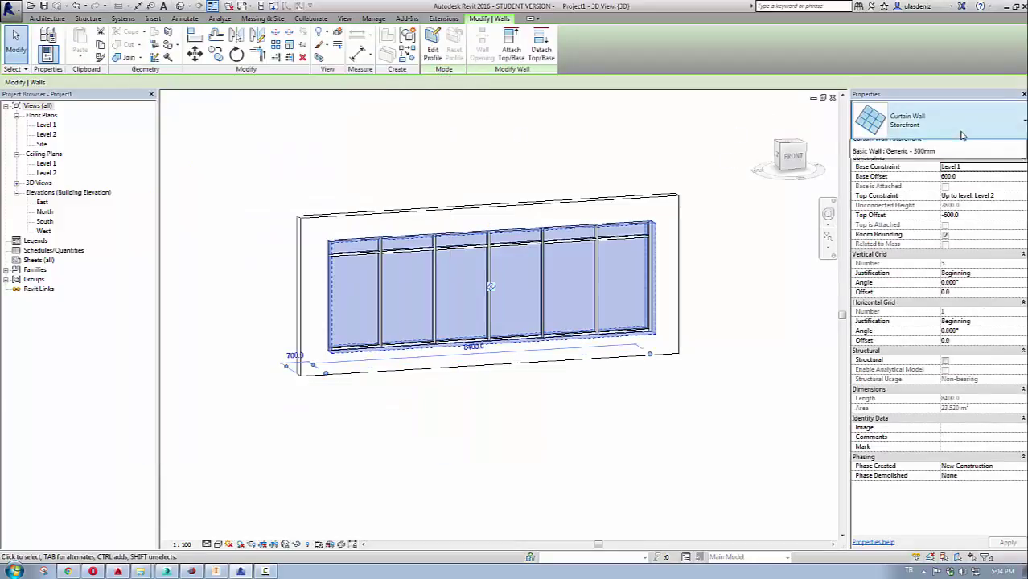
{"action": "left_click", "coordinate": [934, 121]}
{"action": "left_click", "coordinate": [909, 329]}
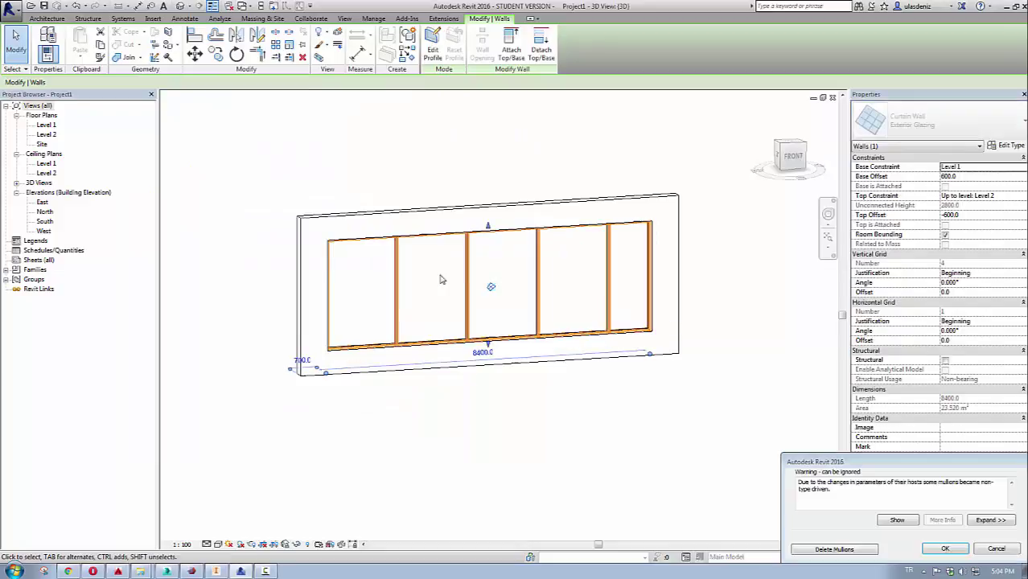
{"action": "left_click", "coordinate": [946, 548]}
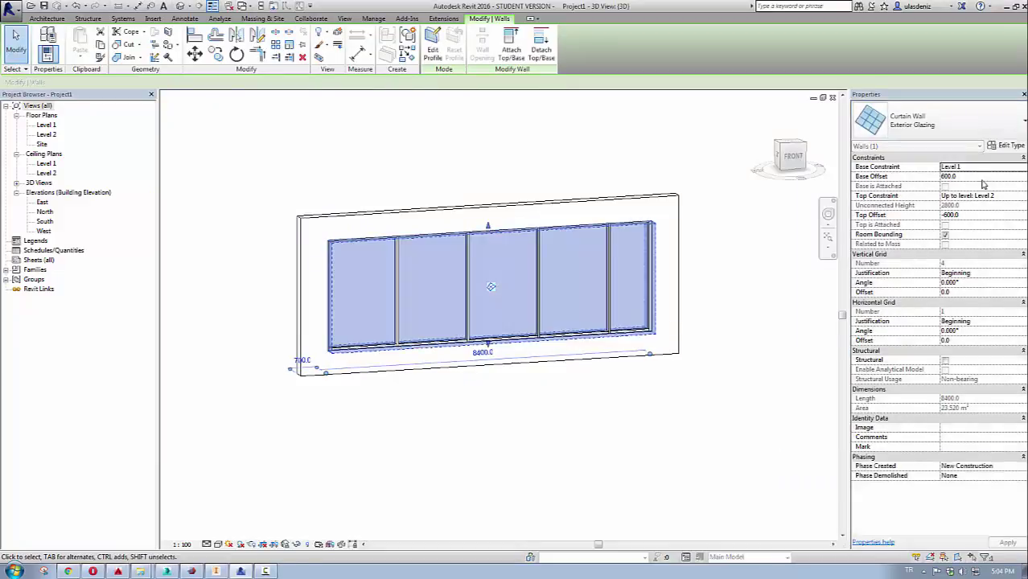
Change the curtain wall type again, deleting the flagged gridlines, and reselect the panel.
{"action": "left_click", "coordinate": [990, 127]}
{"action": "left_click", "coordinate": [912, 302]}
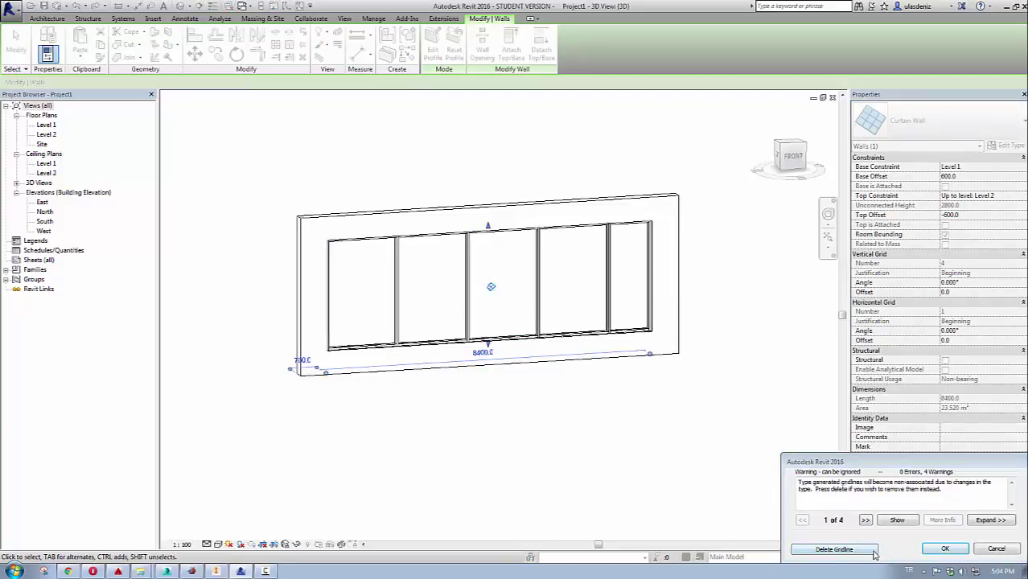
{"action": "left_click", "coordinate": [980, 550]}
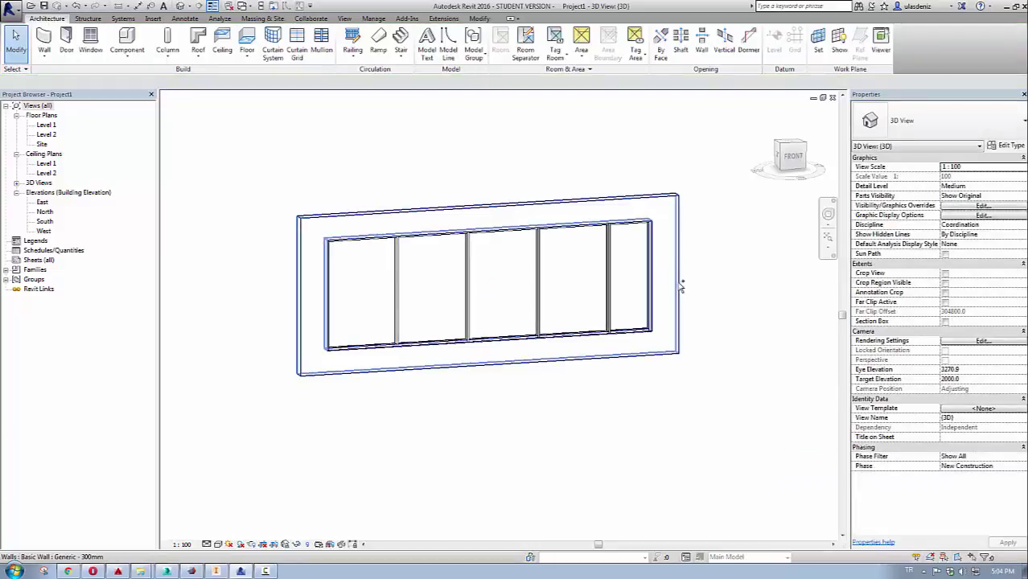
{"action": "left_click", "coordinate": [514, 298]}
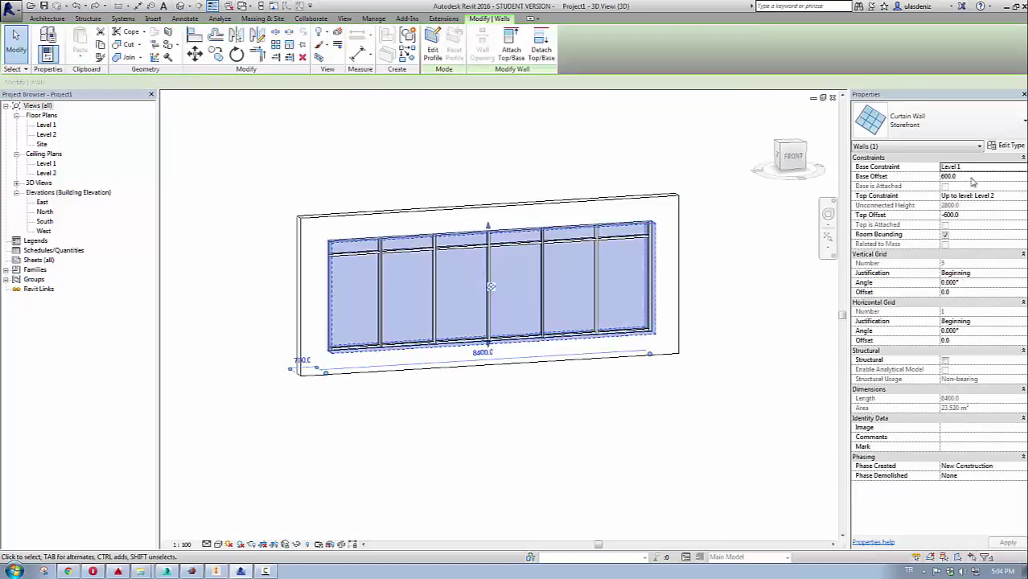
In the Storefront type properties, set the interior and both border vertical mullions to None.
{"action": "left_click", "coordinate": [1010, 146]}
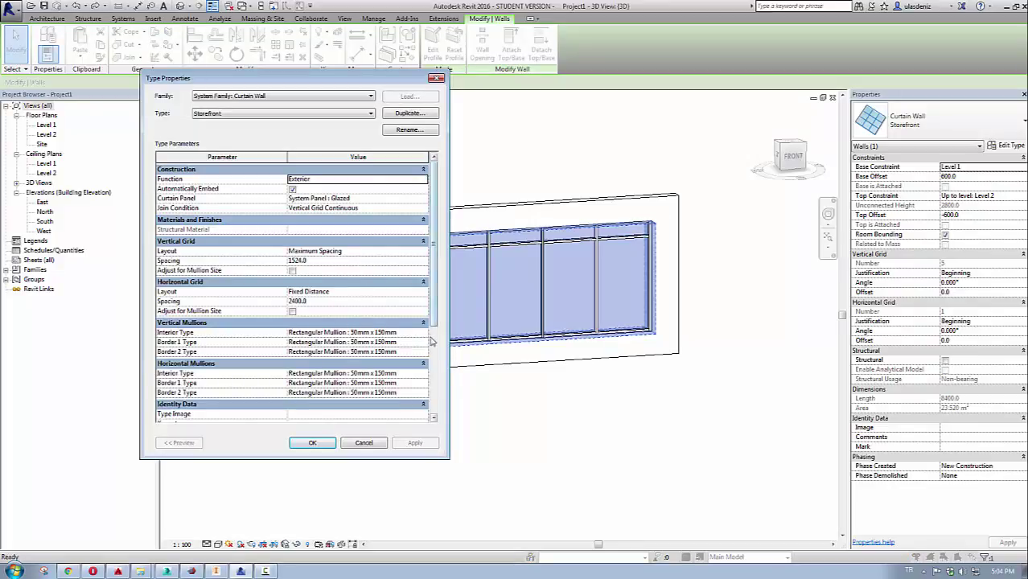
{"action": "left_click", "coordinate": [426, 335]}
{"action": "left_click", "coordinate": [391, 345]}
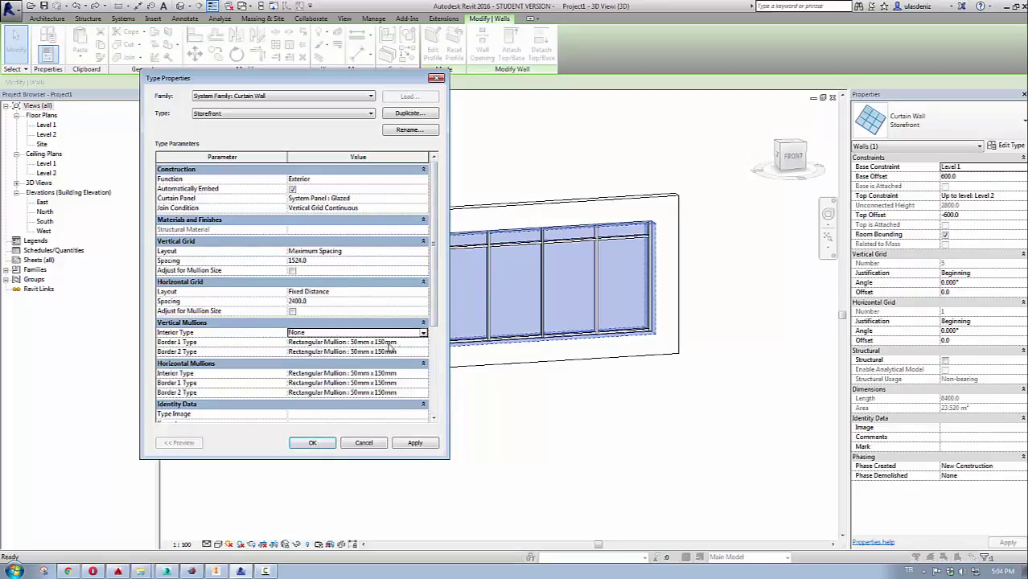
{"action": "left_click", "coordinate": [424, 344]}
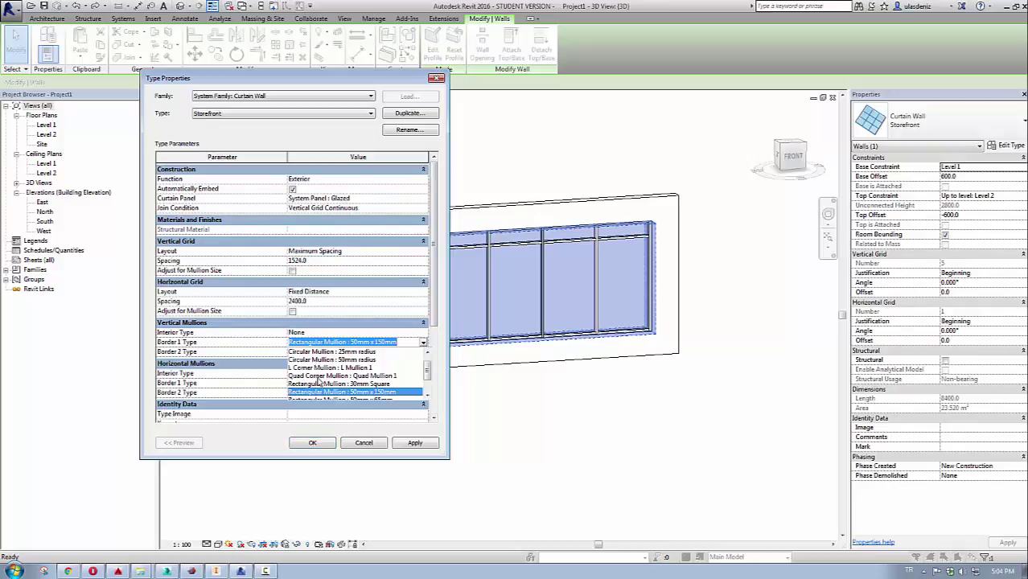
{"action": "scroll", "coordinate": [319, 381], "scroll_direction": "up", "scroll_amount": 2}
{"action": "left_click", "coordinate": [306, 352]}
{"action": "left_click", "coordinate": [425, 353]}
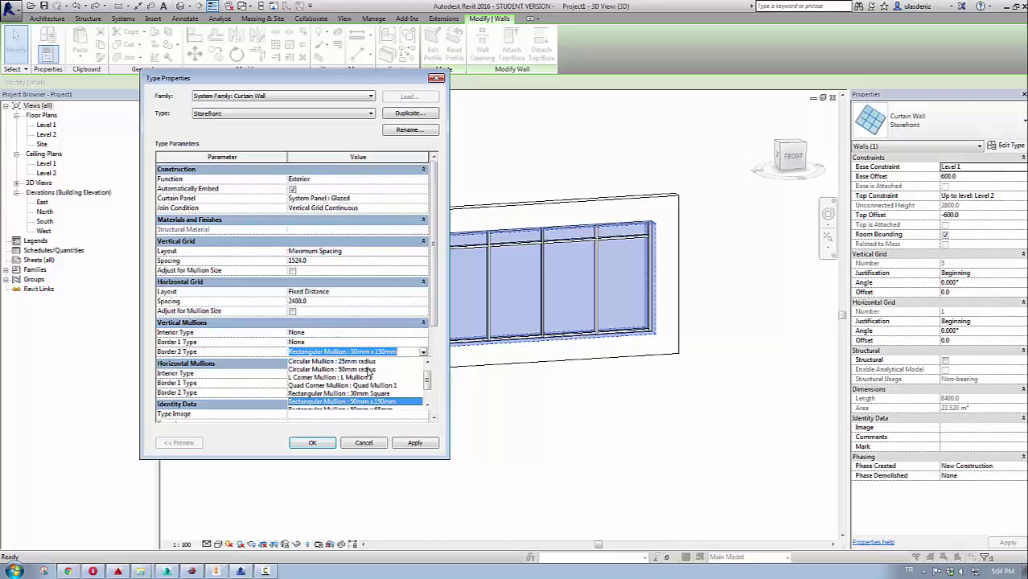
{"action": "scroll", "coordinate": [362, 386], "scroll_direction": "up", "scroll_amount": 2}
{"action": "left_click", "coordinate": [378, 363]}
{"action": "scroll", "coordinate": [399, 376], "scroll_direction": "down", "scroll_amount": 2}
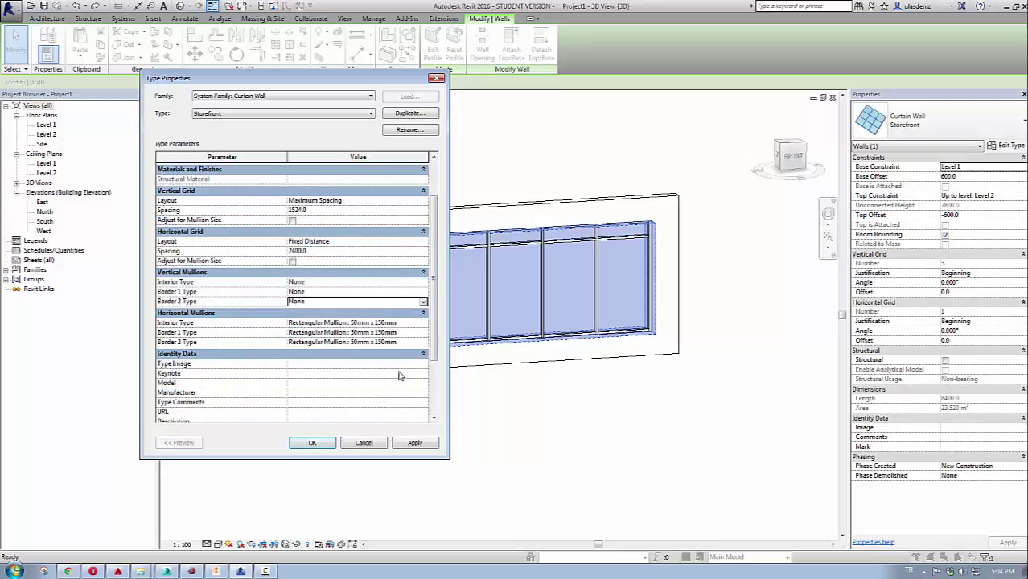
Set the interior and both border horizontal mullions to None, apply, and delete the leftover mullions.
{"action": "left_click", "coordinate": [422, 324]}
{"action": "scroll", "coordinate": [326, 329], "scroll_direction": "up", "scroll_amount": 2}
{"action": "left_click", "coordinate": [325, 332]}
{"action": "left_click", "coordinate": [325, 333]}
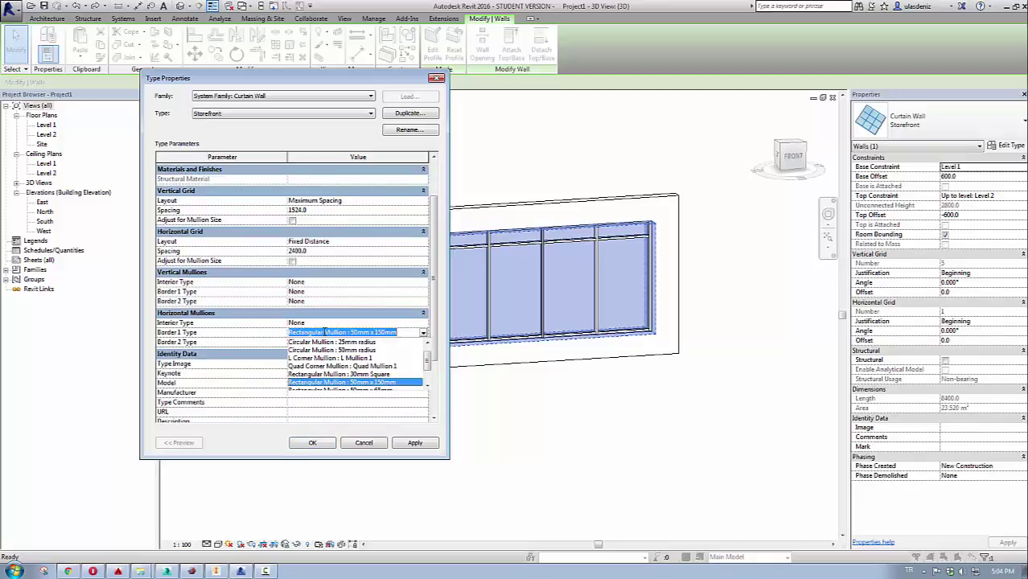
{"action": "scroll", "coordinate": [310, 354], "scroll_direction": "up", "scroll_amount": 1}
{"action": "left_click", "coordinate": [297, 344]}
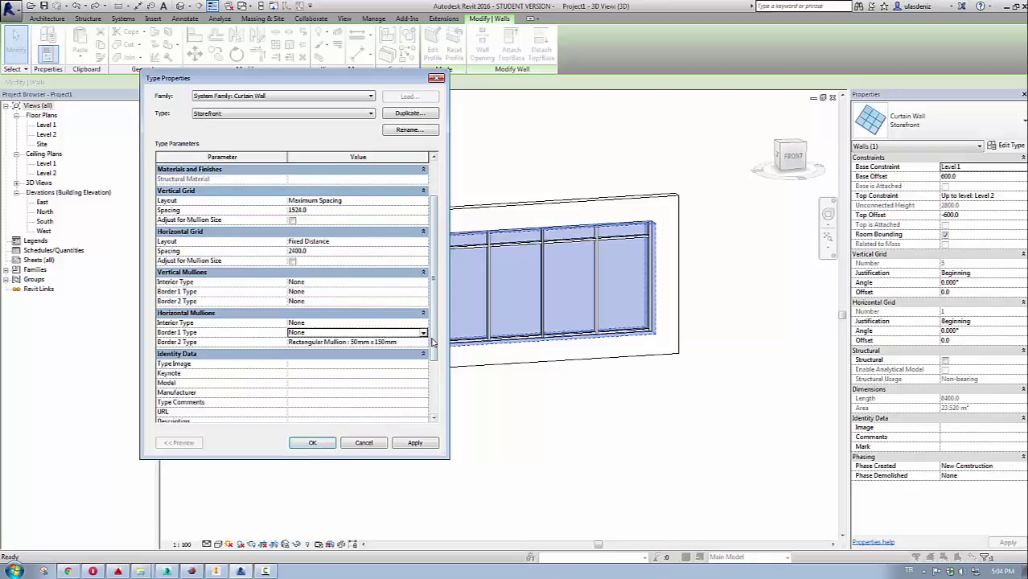
{"action": "left_click", "coordinate": [425, 343]}
{"action": "scroll", "coordinate": [304, 370], "scroll_direction": "up", "scroll_amount": 1}
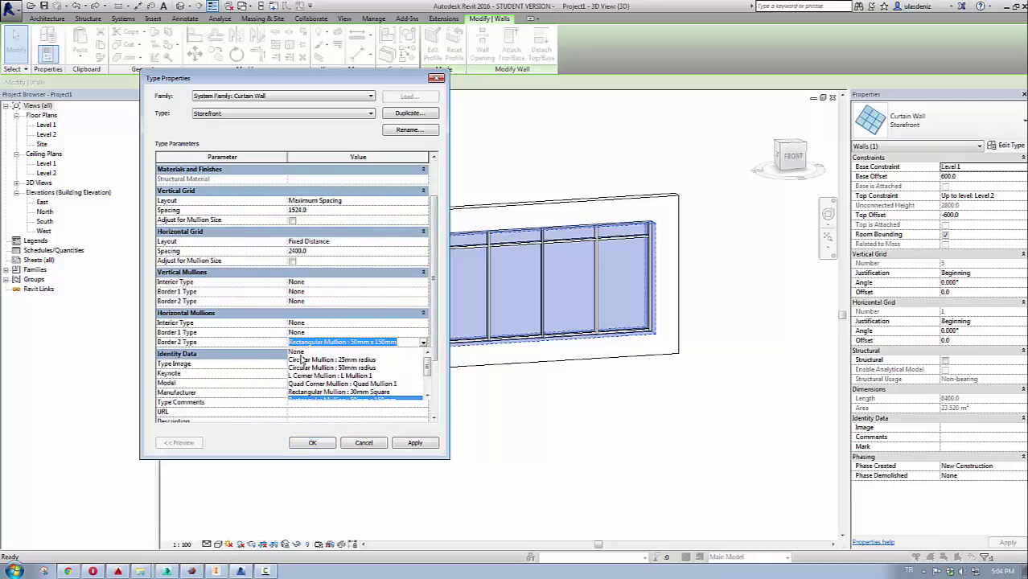
{"action": "left_click", "coordinate": [299, 352]}
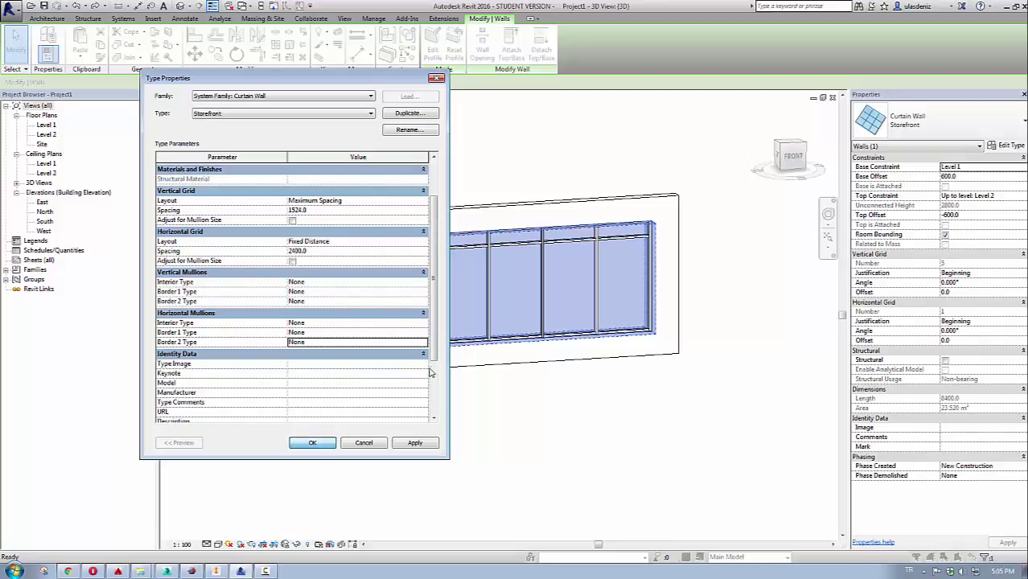
{"action": "key", "text": "Return"}
{"action": "left_click", "coordinate": [455, 323]}
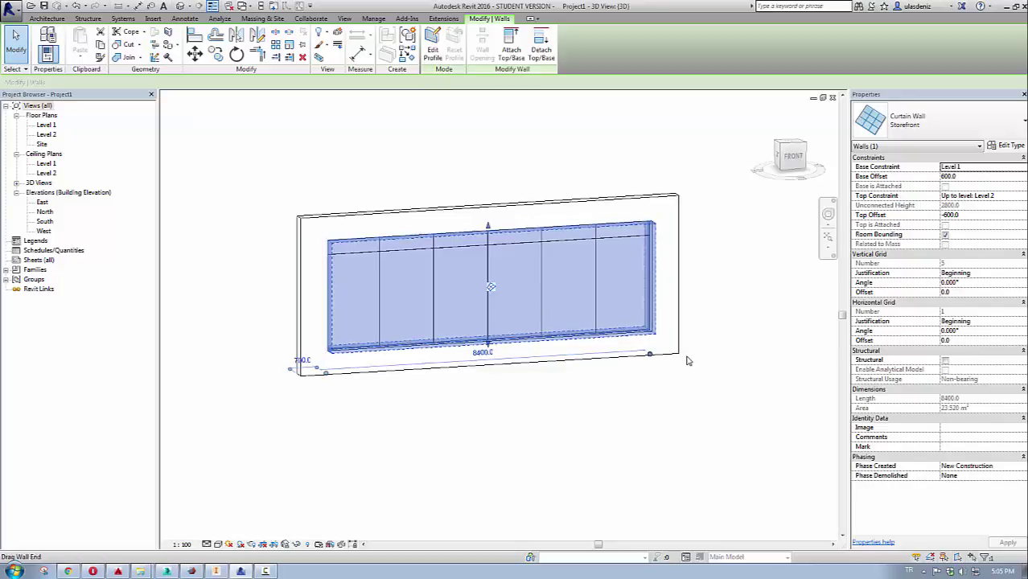
{"action": "key", "text": "Escape"}
{"action": "left_click", "coordinate": [573, 301]}
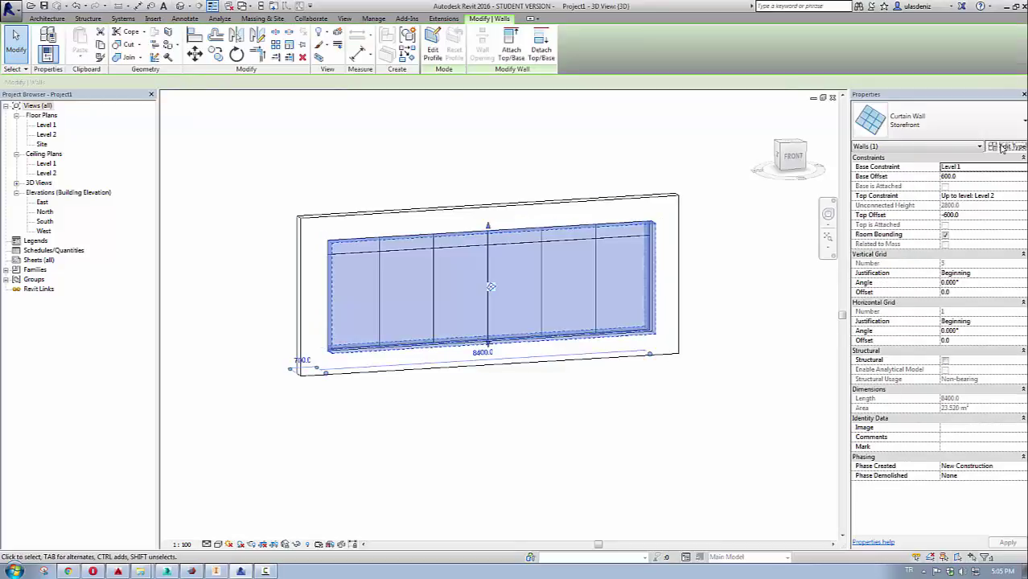
Set Storefront's horizontal grid spacing to 4000 and vertical spacing to 12000.
{"action": "left_click", "coordinate": [1007, 146]}
{"action": "left_click", "coordinate": [327, 303]}
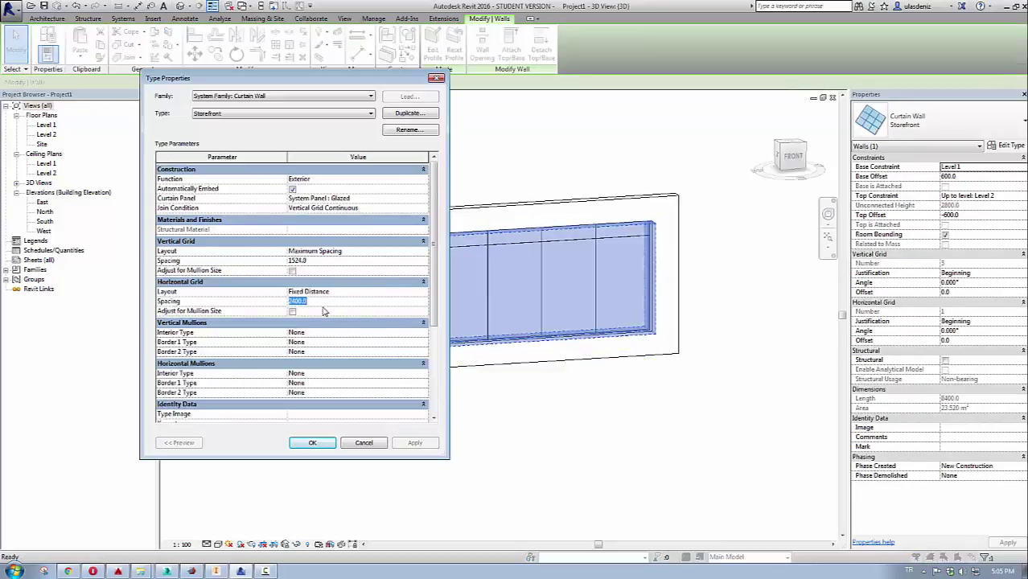
{"action": "type", "text": "400"}
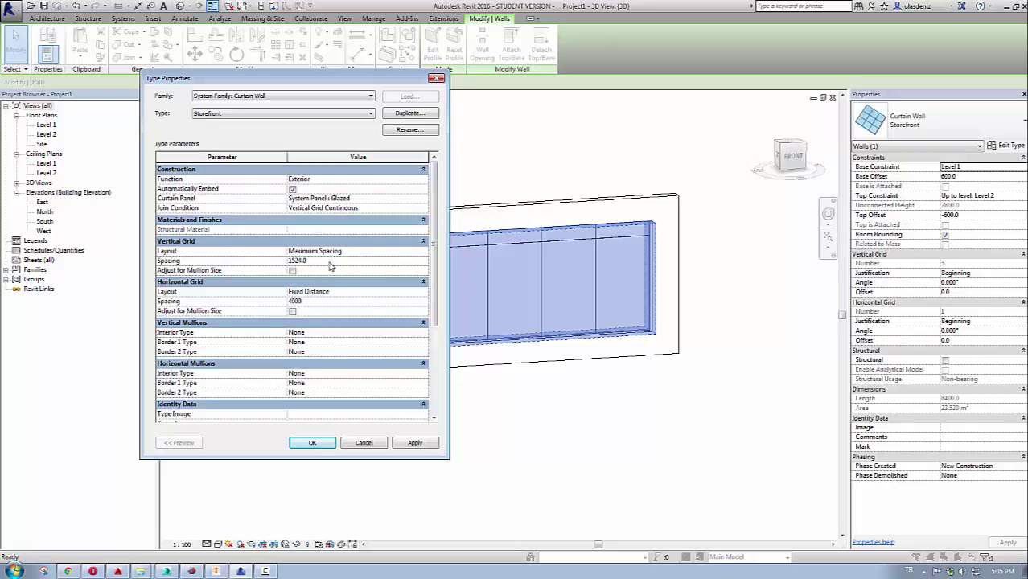
{"action": "left_click", "coordinate": [329, 262]}
{"action": "left_click", "coordinate": [320, 445]}
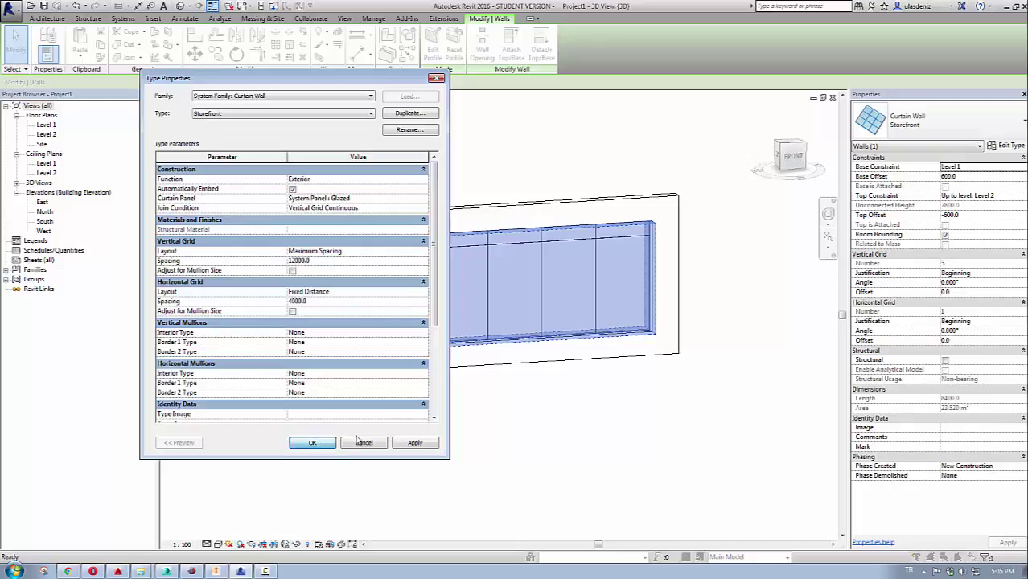
{"action": "left_click", "coordinate": [620, 419]}
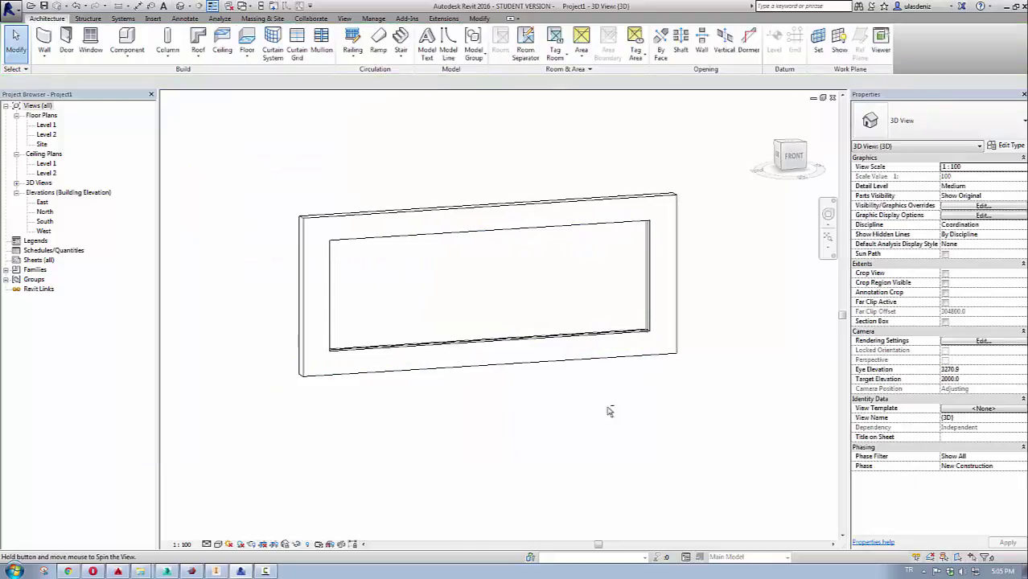
Switch the 3D view to the Realistic visual style and orbit to face the wall and glass panel.
{"action": "left_click", "coordinate": [218, 544]}
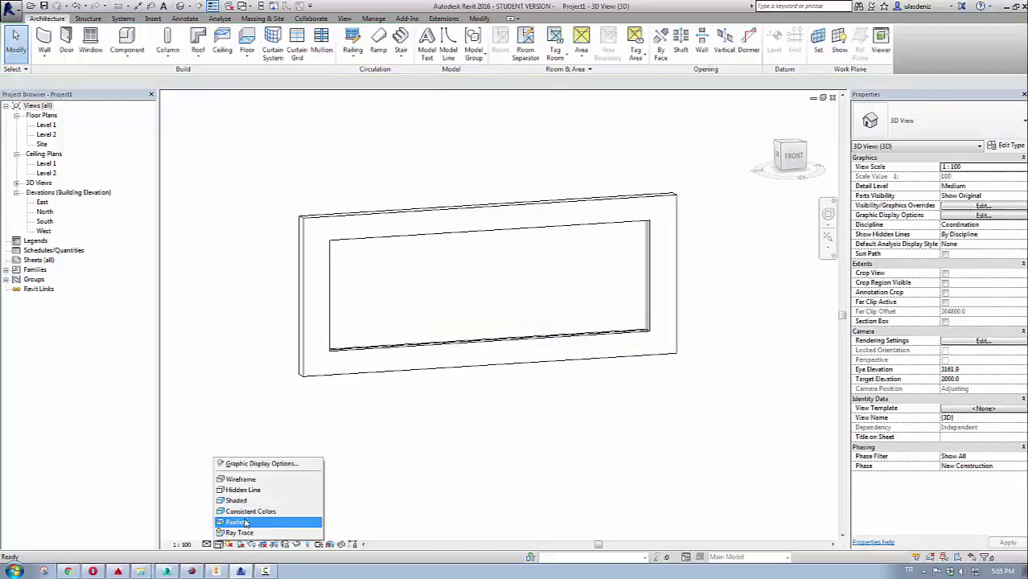
{"action": "left_click", "coordinate": [246, 523]}
{"action": "mouse_move", "coordinate": [581, 355]}
{"action": "middle_mouse_down", "text": "shift"}
{"action": "mouse_move", "coordinate": [648, 340]}
{"action": "mouse_move", "coordinate": [574, 333]}
{"action": "mouse_move", "coordinate": [429, 457]}
{"action": "middle_mouse_up", "text": "shift"}
{"action": "left_click", "coordinate": [265, 571]}
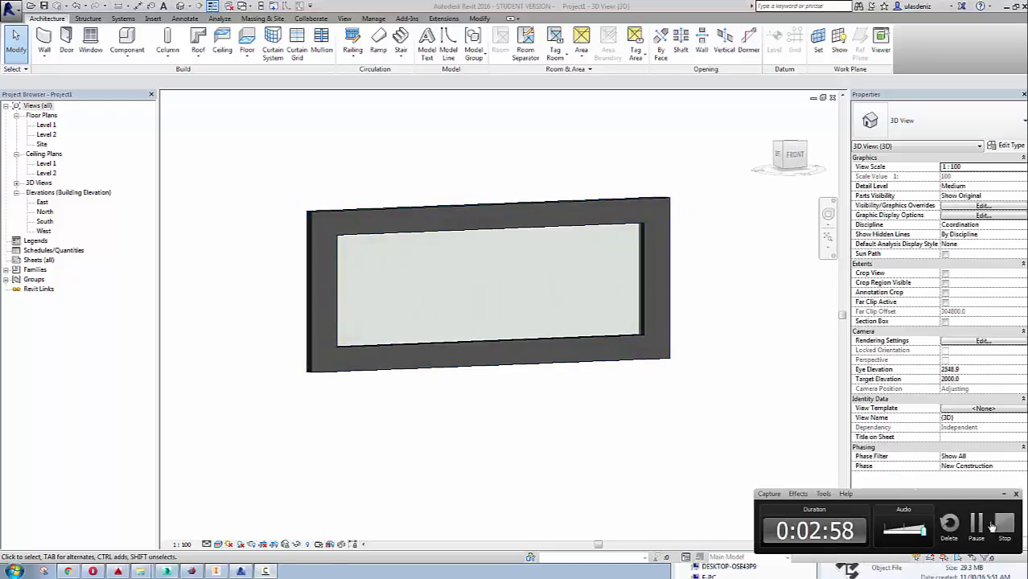